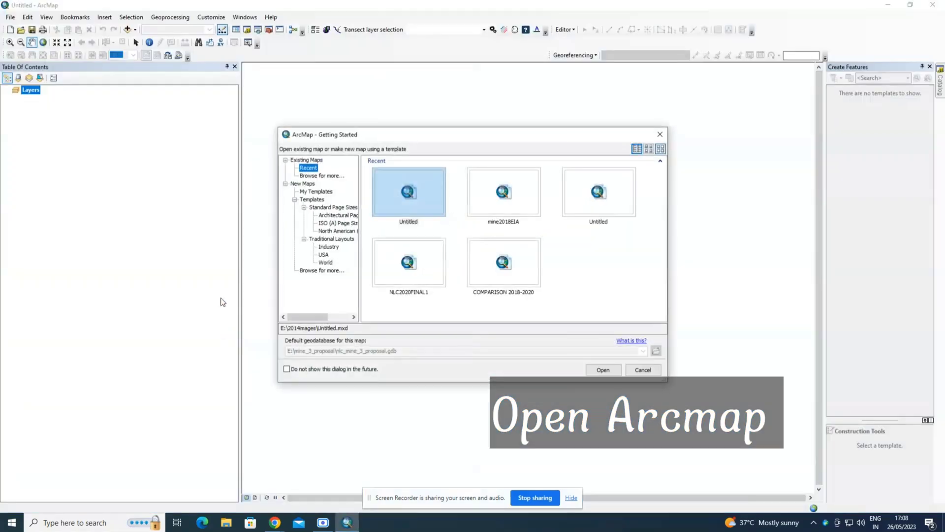
# - Create a new Blank Map from the Getting Started dialog's New Maps templates
pyautogui.click(304, 183)
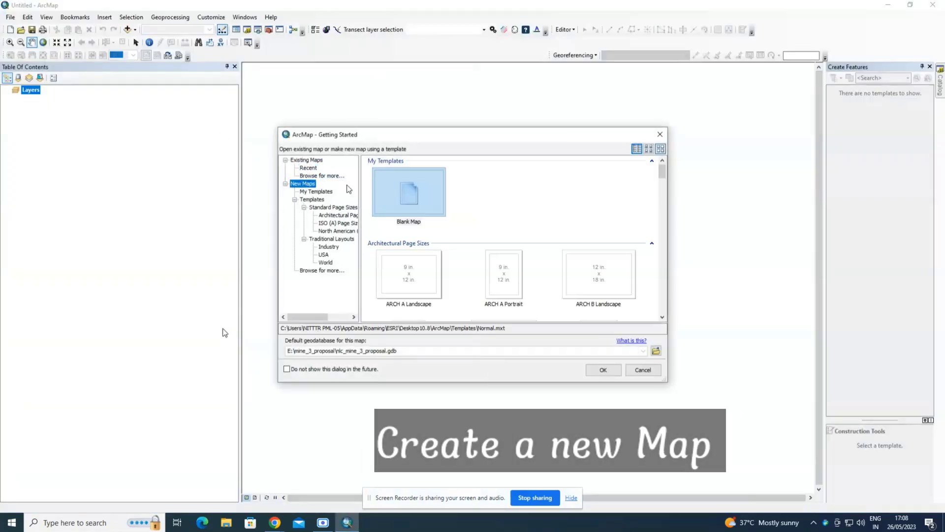
pyautogui.click(398, 192)
pyautogui.click(609, 372)
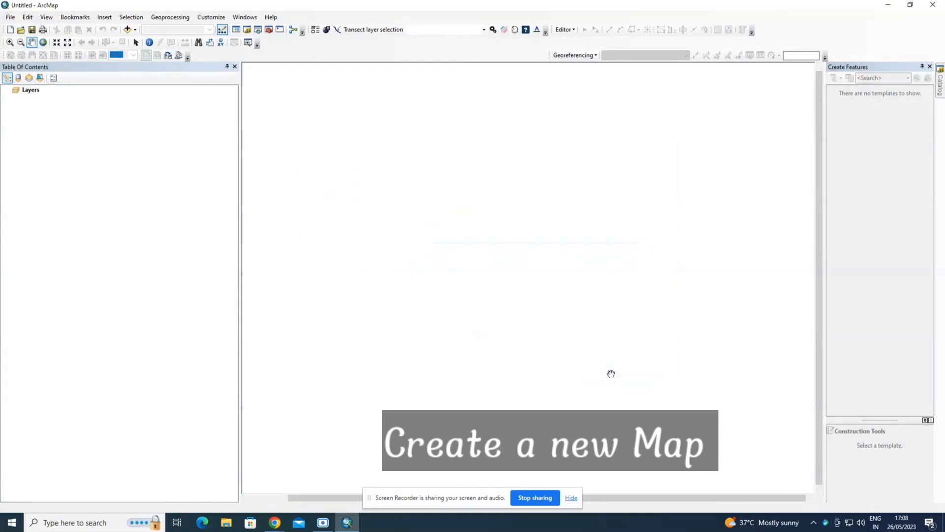
# - In Data Frame Properties, set Projected > UTM > WGS 1984 > Northern Hemisphere > WGS 1984 UTM Zone 44N
pyautogui.rightClick(341, 192)
pyautogui.click(383, 334)
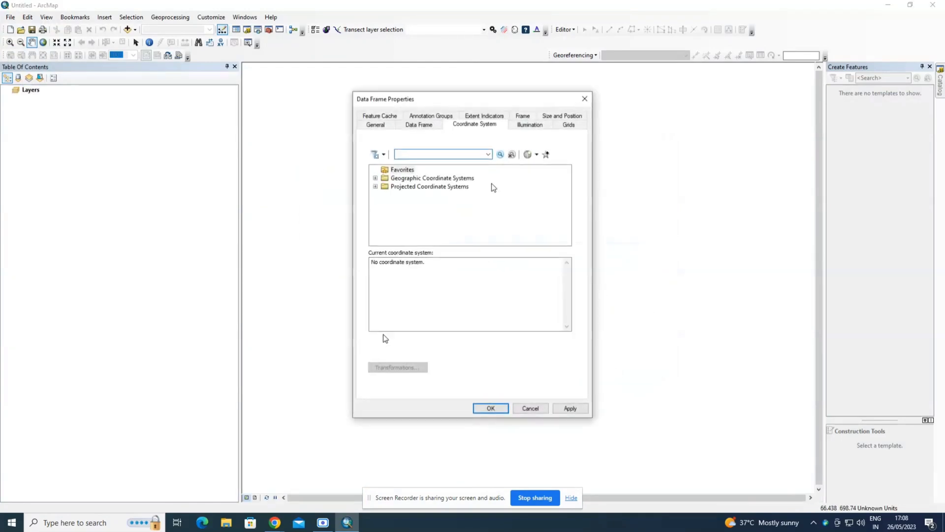
pyautogui.doubleClick(435, 178)
pyautogui.scroll(-4, 435, 178)
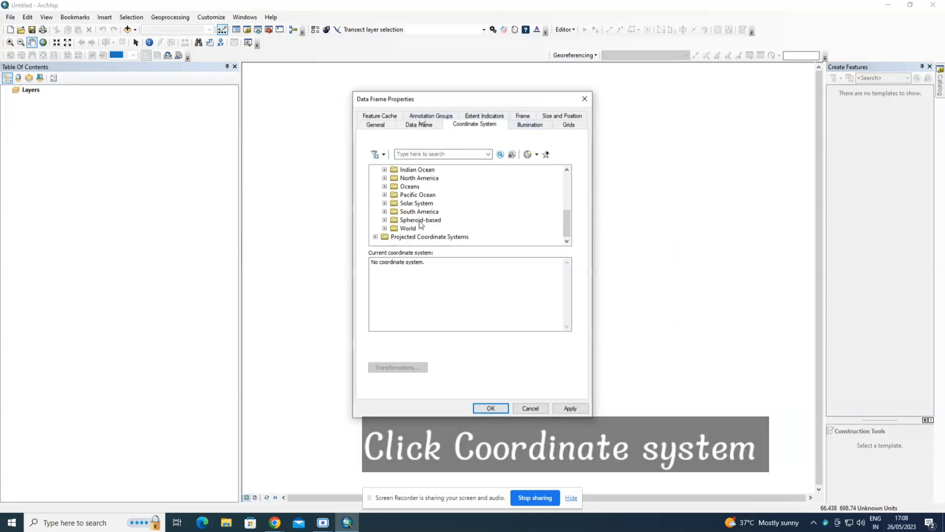
pyautogui.click(407, 238)
pyautogui.doubleClick(407, 237)
pyautogui.scroll(-3, 409, 226)
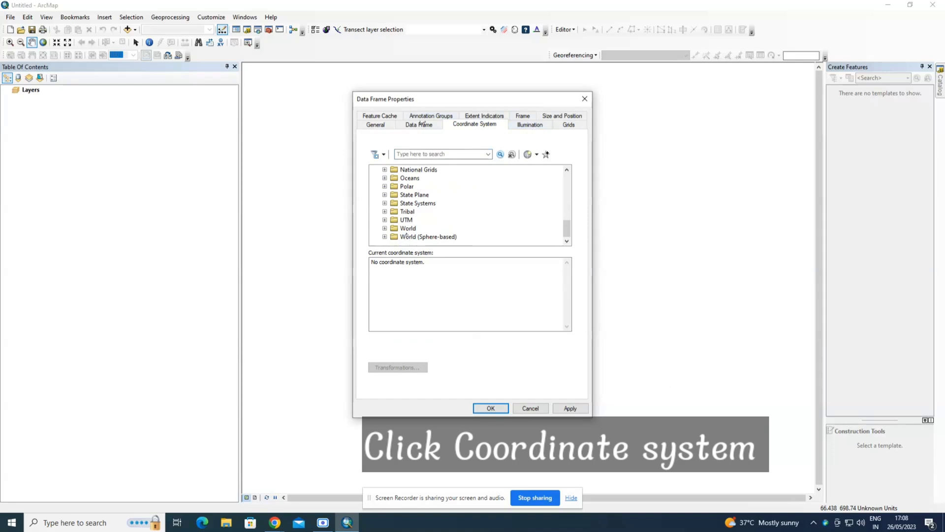
pyautogui.doubleClick(411, 220)
pyautogui.scroll(-3, 411, 222)
pyautogui.doubleClick(413, 220)
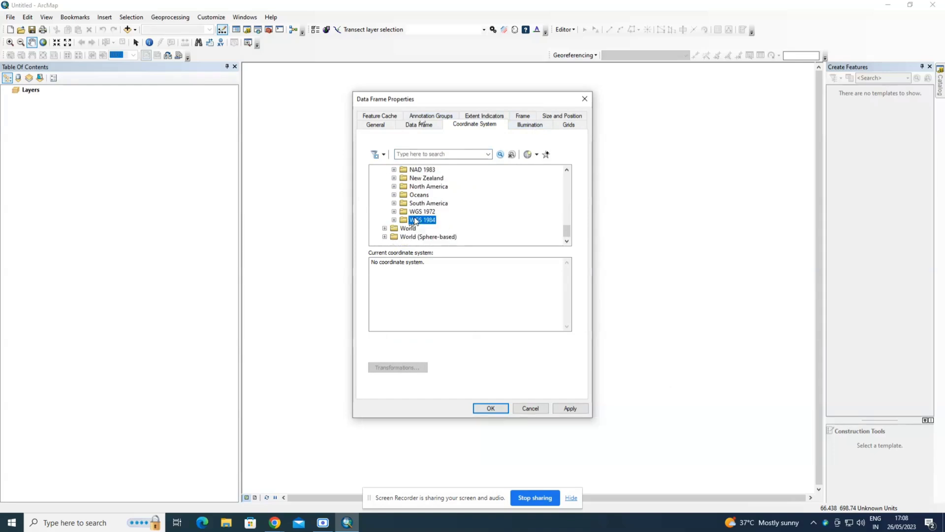
pyautogui.doubleClick(421, 211)
pyautogui.scroll(-5, 421, 214)
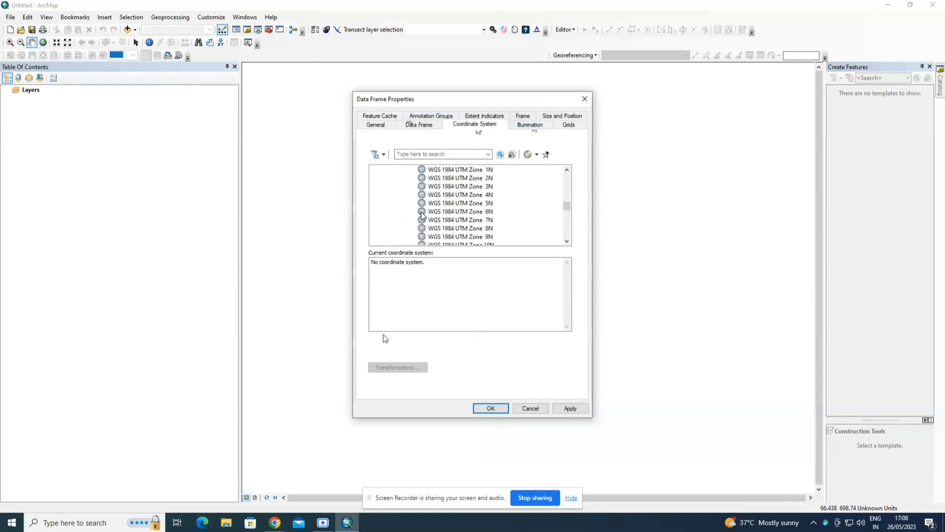
pyautogui.click(482, 207)
pyautogui.click(507, 408)
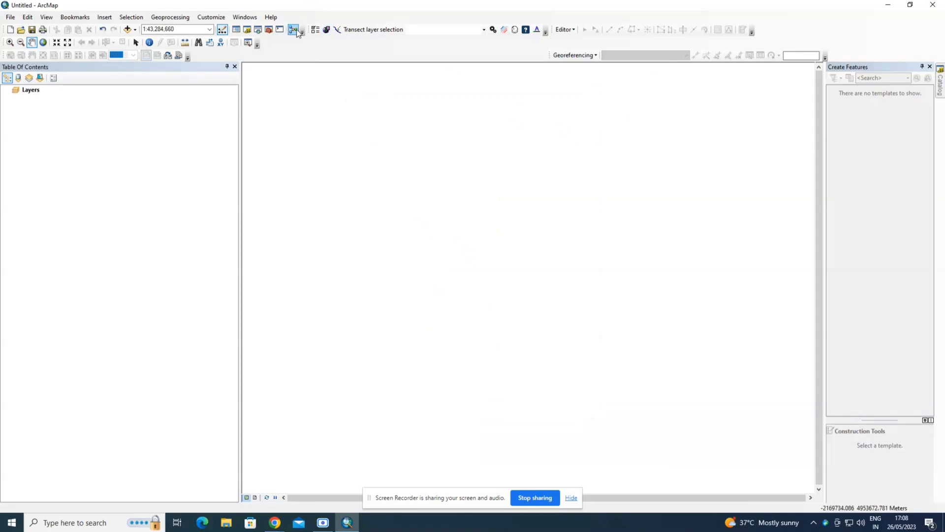
# - Add D44T3_57P3_page-0001.jpg from the toposheet folder, accepting the Unknown Spatial Reference warning
pyautogui.click(126, 30)
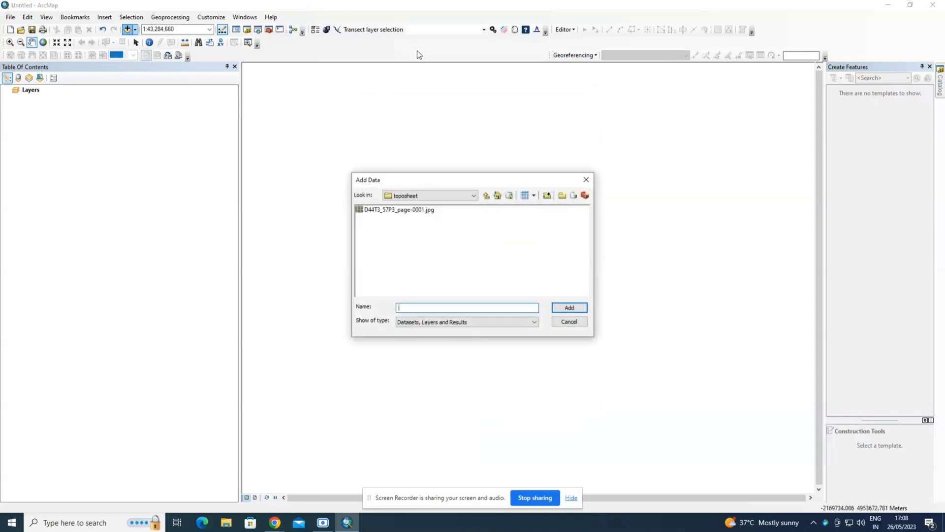
pyautogui.click(487, 195)
pyautogui.click(383, 210)
pyautogui.doubleClick(382, 210)
pyautogui.click(378, 211)
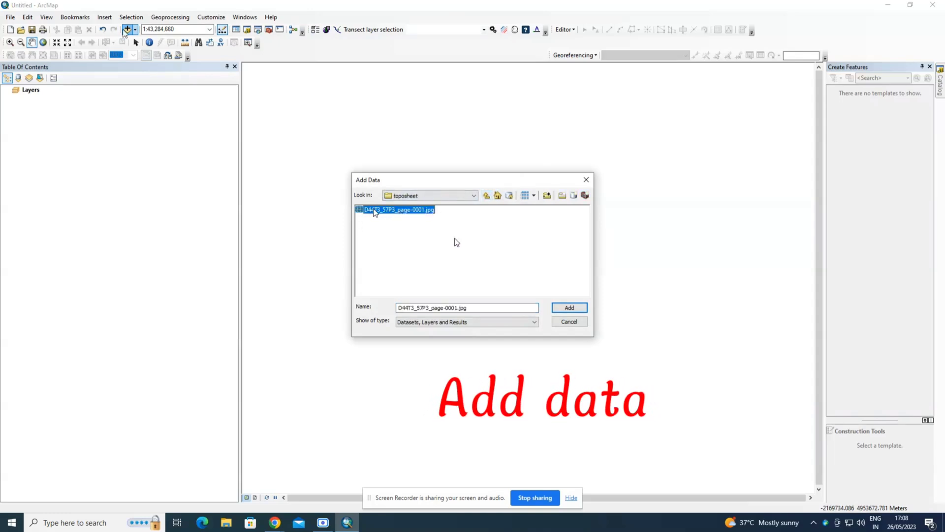
pyautogui.click(568, 308)
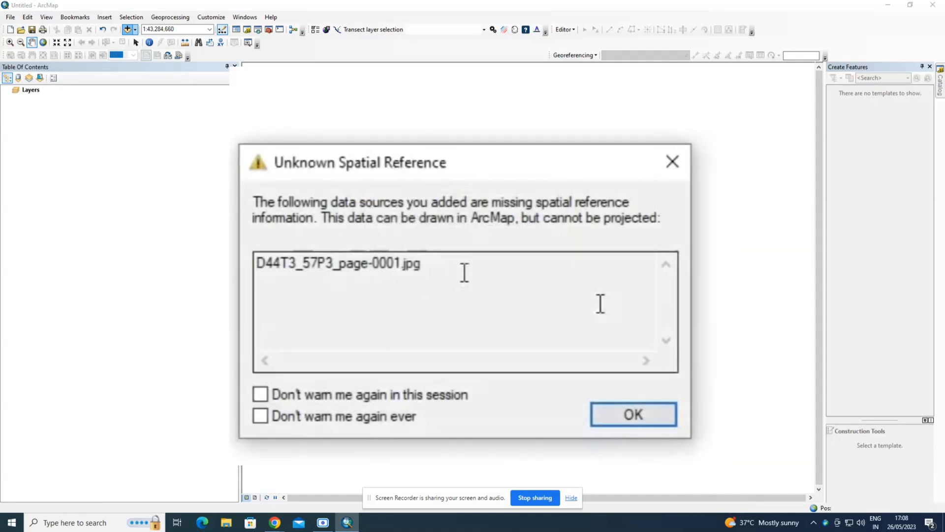
pyautogui.click(635, 318)
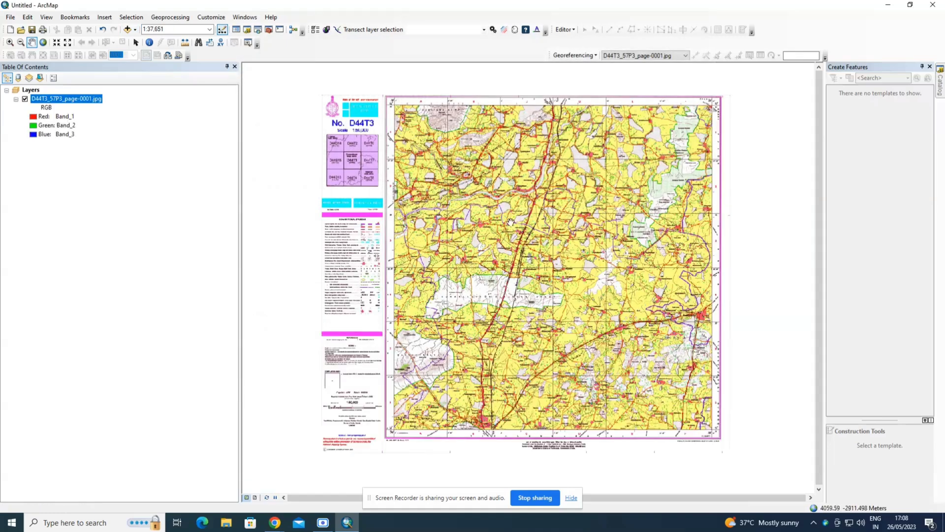
pyautogui.click(11, 42)
pyautogui.moveTo(349, 87); pyautogui.dragTo(425, 153)
pyautogui.press('Right')
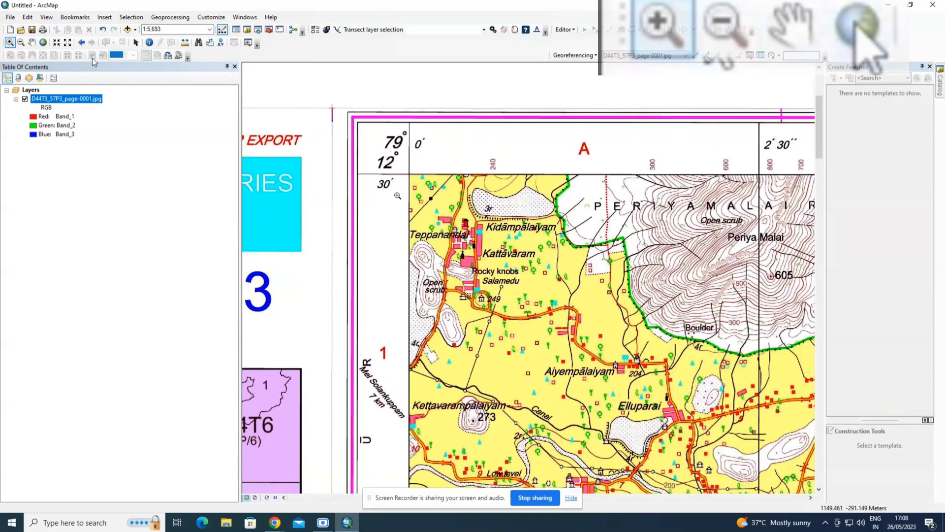
pyautogui.click(44, 42)
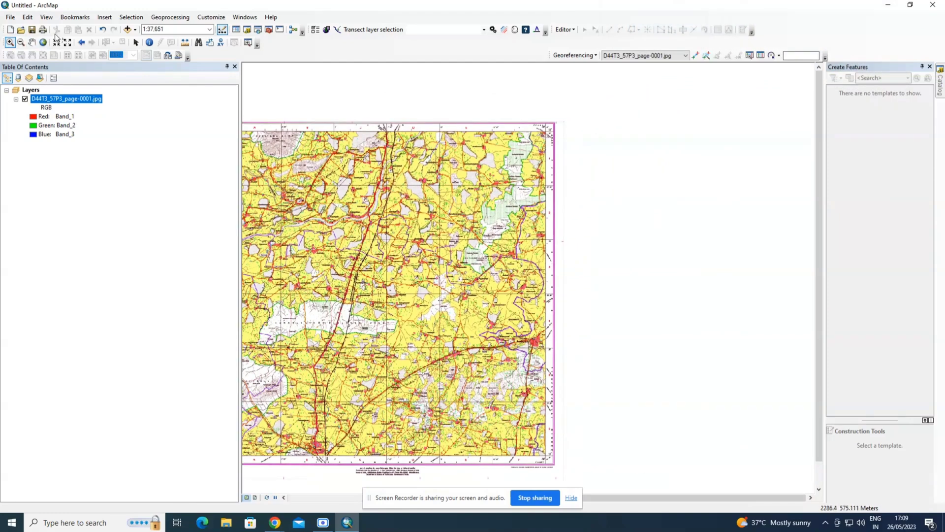
pyautogui.moveTo(494, 117); pyautogui.dragTo(621, 176)
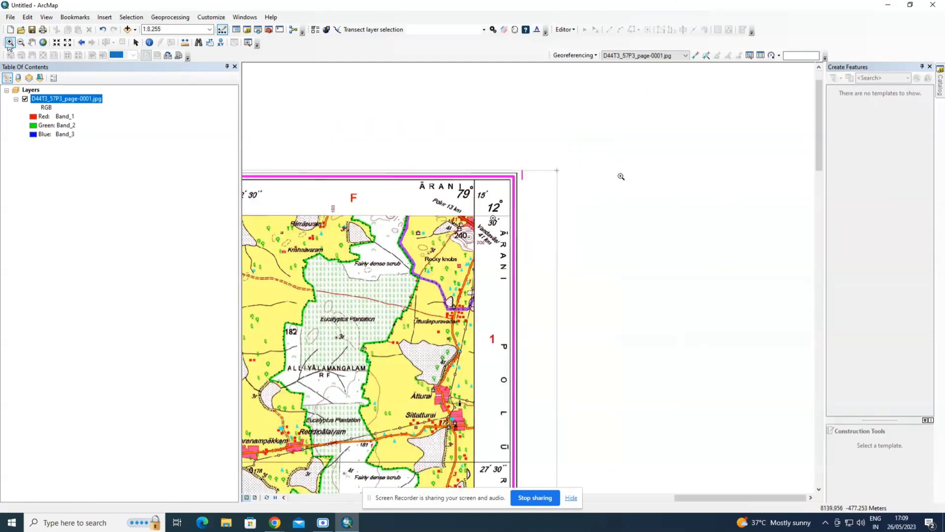
pyautogui.click(44, 44)
pyautogui.moveTo(438, 261); pyautogui.dragTo(390, 196)
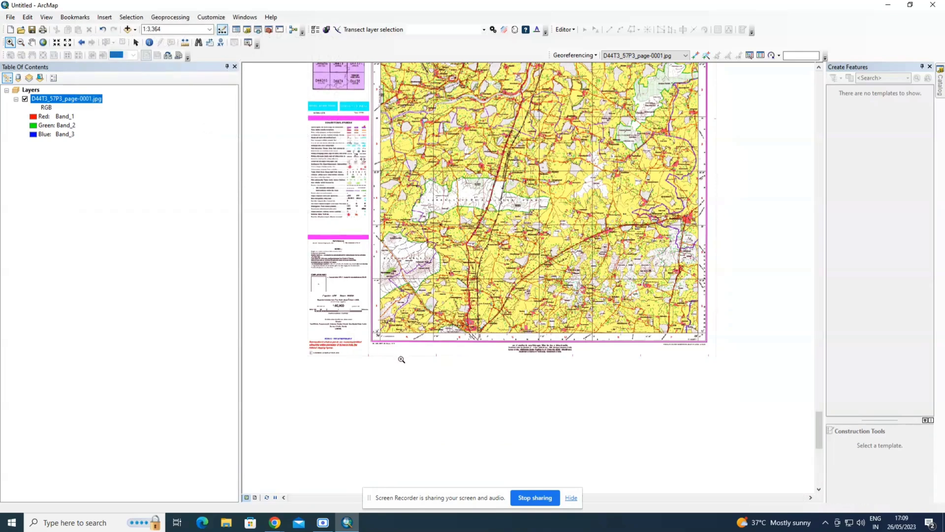
pyautogui.moveTo(402, 360); pyautogui.dragTo(357, 318)
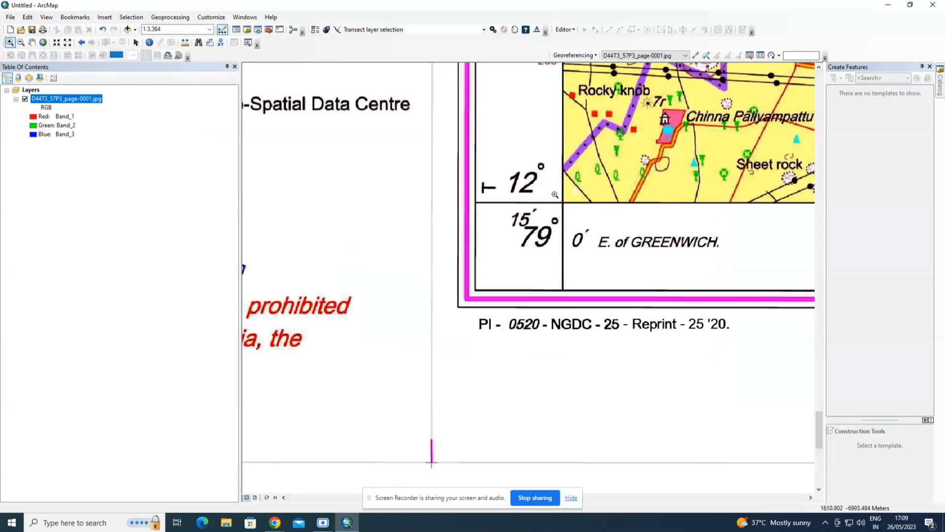
pyautogui.click(20, 42)
pyautogui.moveTo(449, 132); pyautogui.dragTo(657, 289)
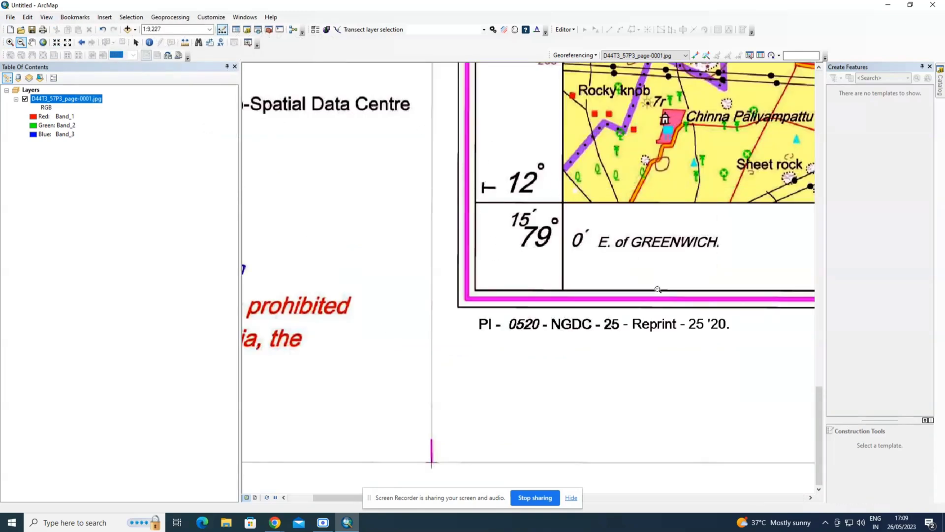
pyautogui.click(657, 290)
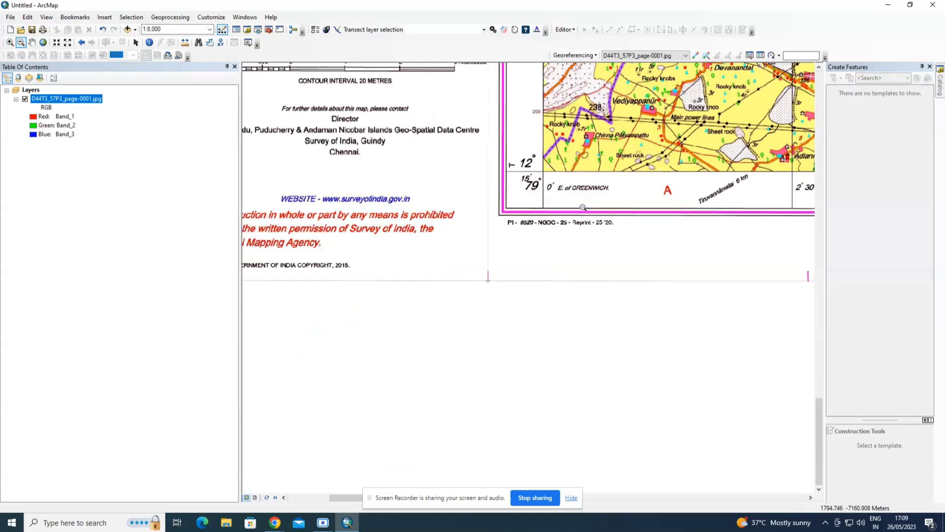
pyautogui.press('Right')
pyautogui.press('Right')
pyautogui.press('Right')
pyautogui.press('Right')
pyautogui.press('Right')
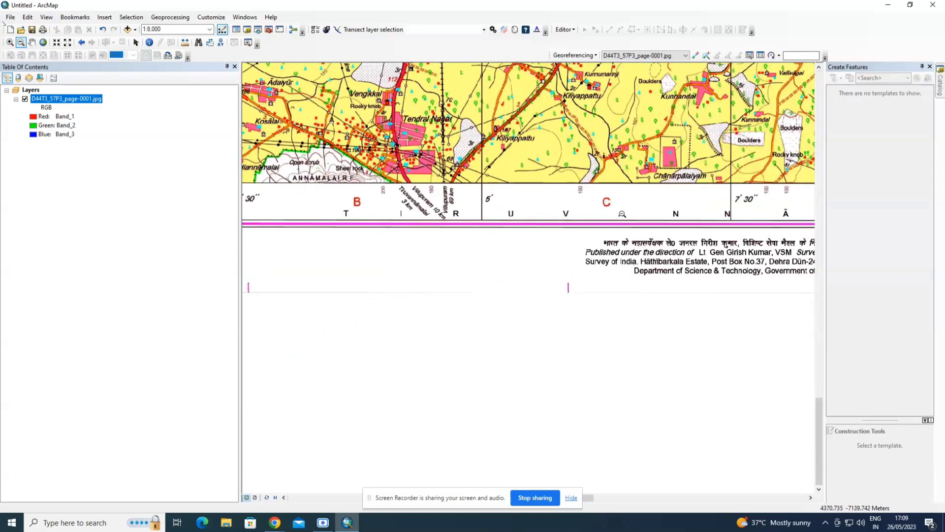
pyautogui.press('Right')
pyautogui.press('Right')
pyautogui.press('Right')
pyautogui.press('Right')
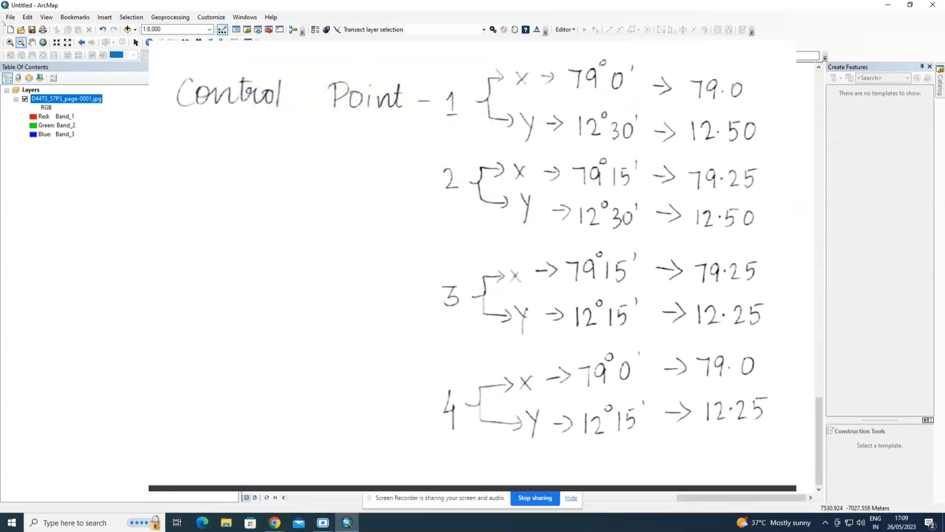
pyautogui.click(43, 41)
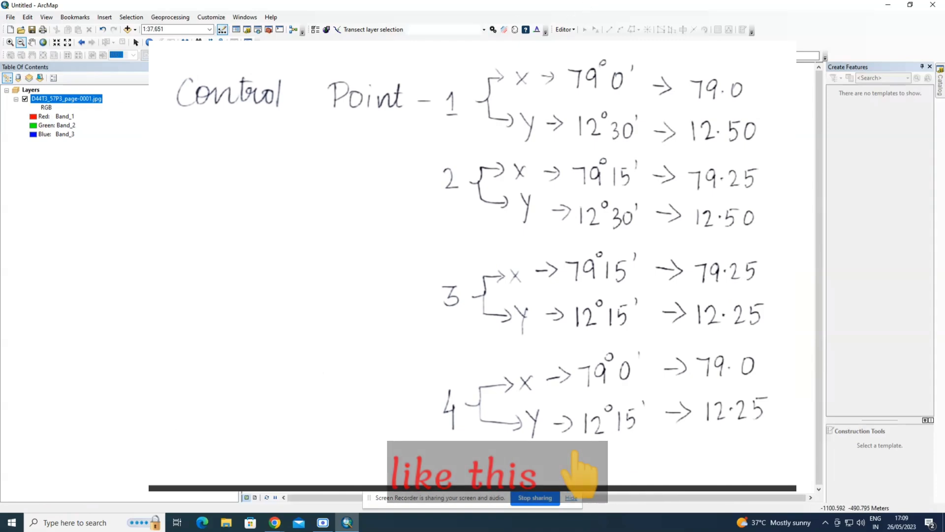
# - Turn on the Georeferencing toolbar and dock it beside the other toolbars
pyautogui.rightClick(515, 50)
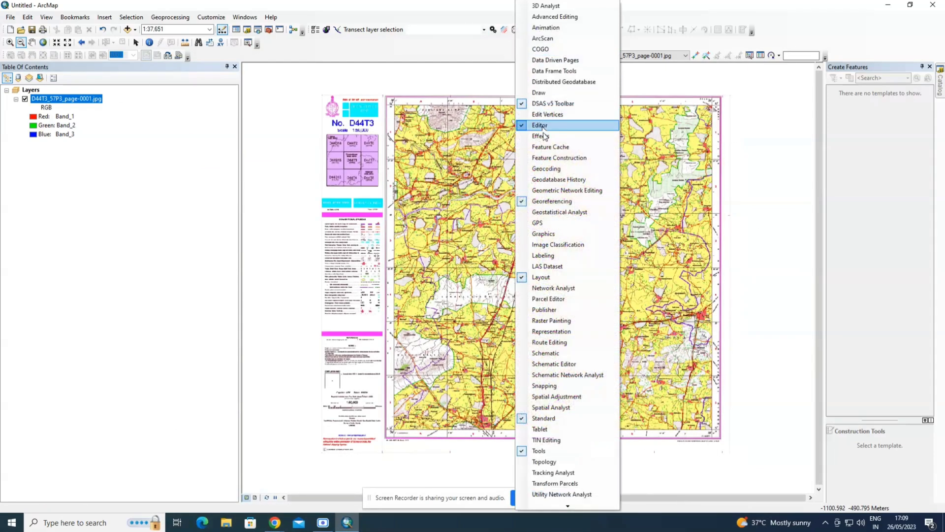
pyautogui.click(544, 201)
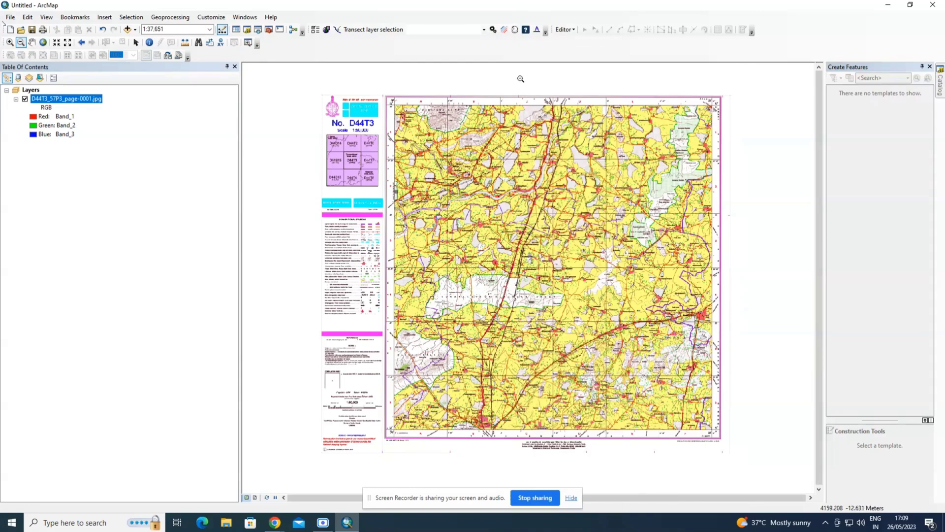
pyautogui.rightClick(524, 46)
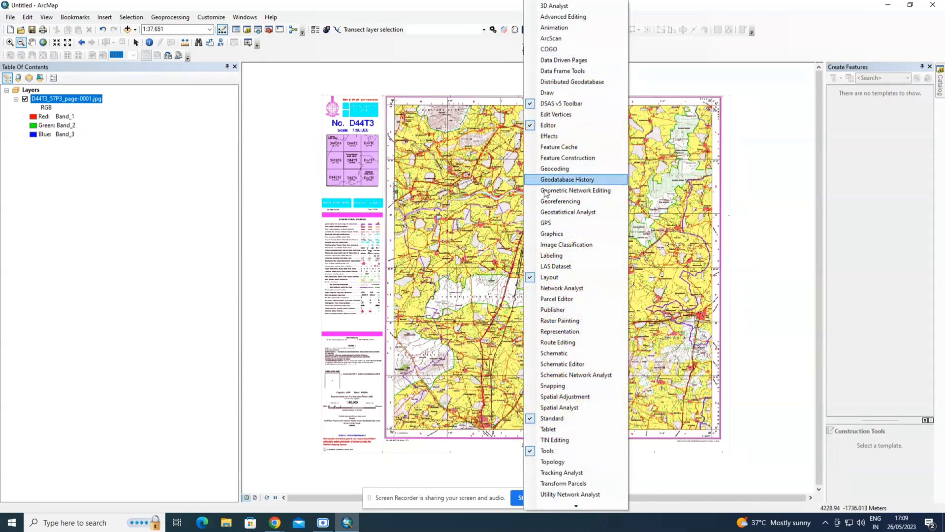
pyautogui.click(535, 202)
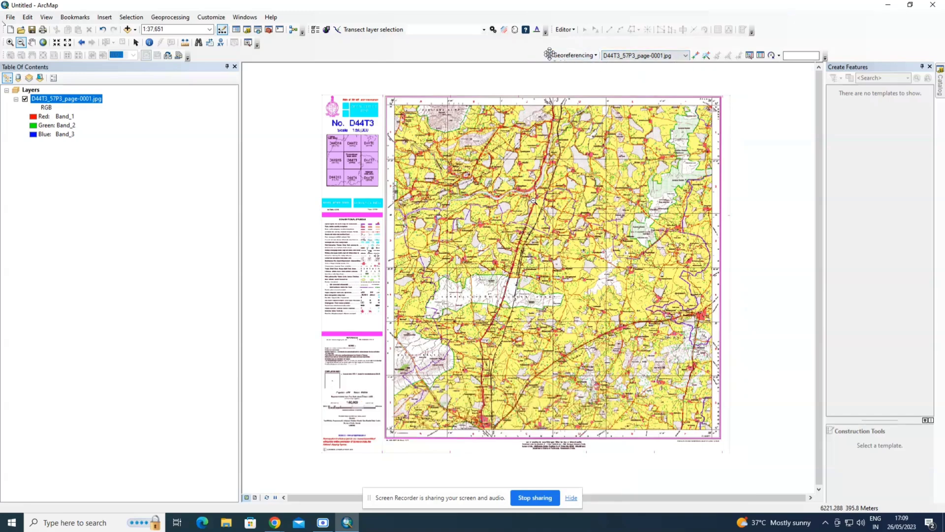
pyautogui.moveTo(554, 56); pyautogui.dragTo(366, 50)
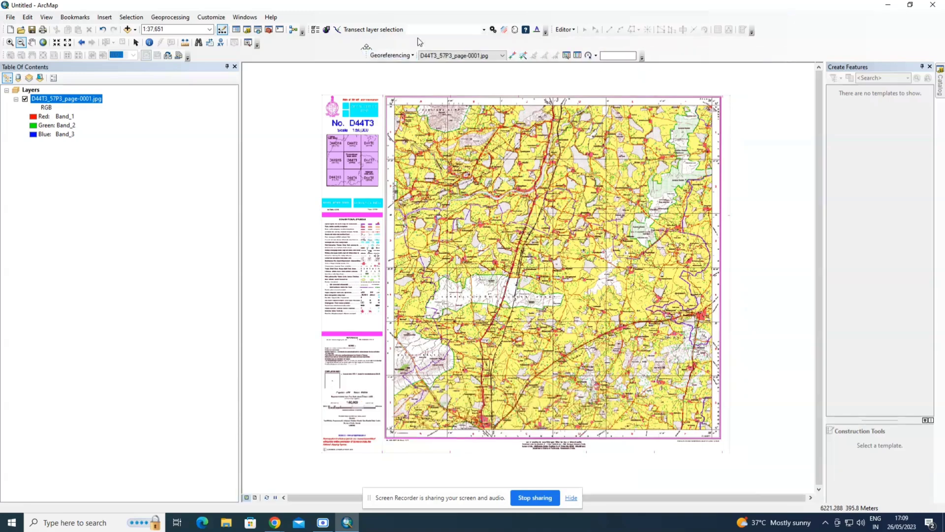
# - Zoom closely into the sheet's top-left 79°/12°30′ grid crossing
pyautogui.click(513, 55)
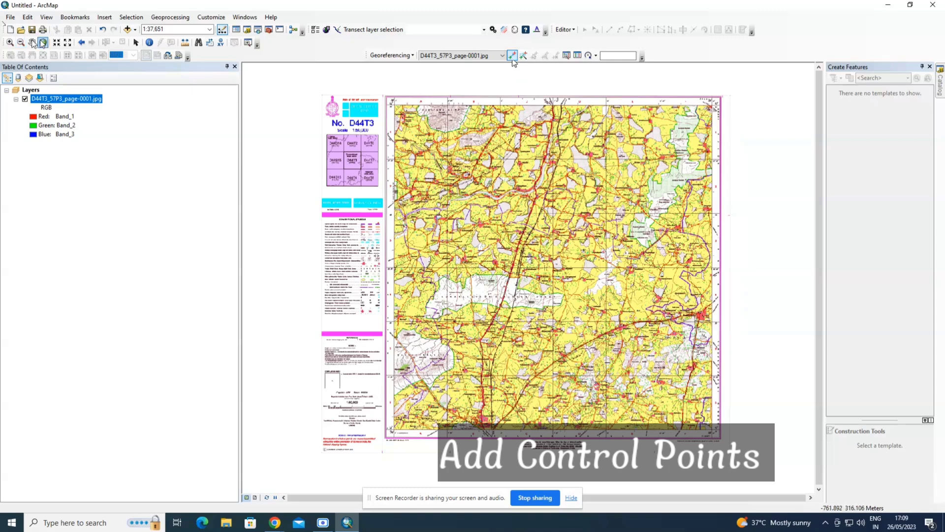
pyautogui.moveTo(375, 94); pyautogui.dragTo(418, 127)
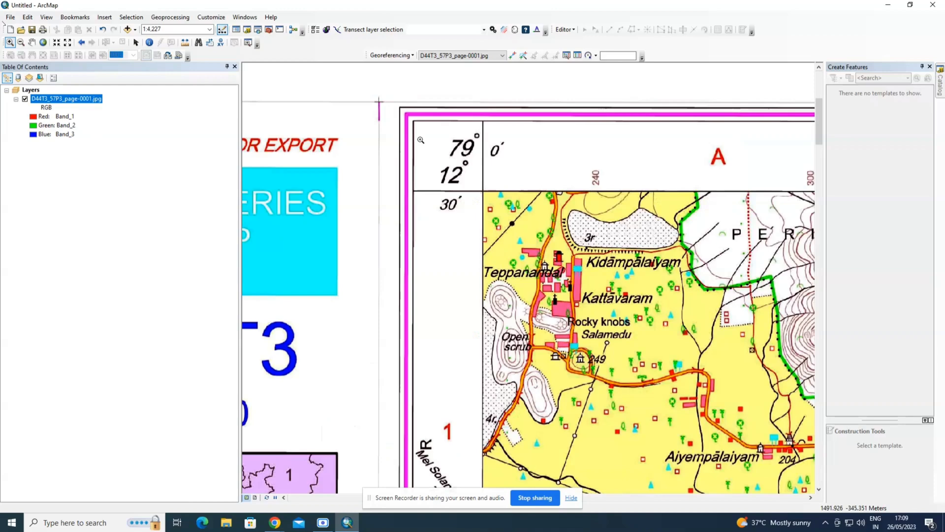
pyautogui.moveTo(454, 156); pyautogui.dragTo(506, 250)
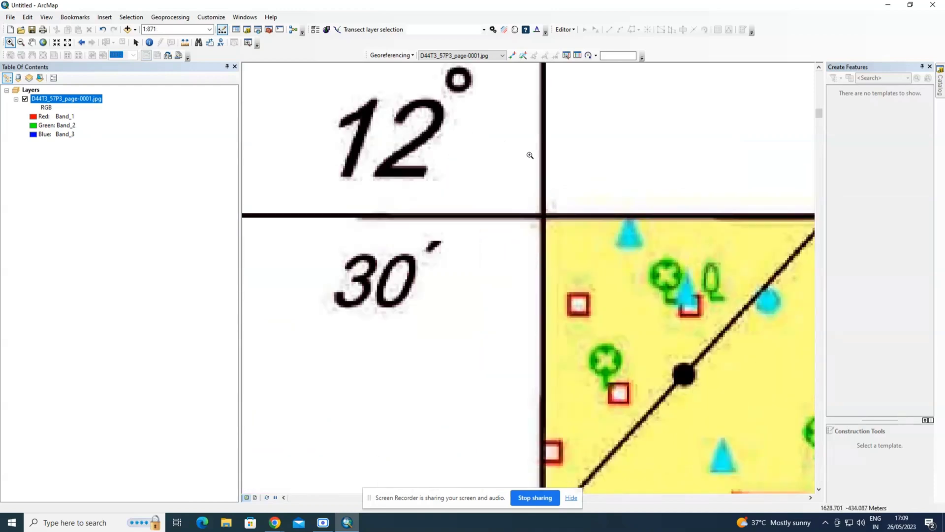
pyautogui.press('Up')
pyautogui.press('Up')
pyautogui.press('Right')
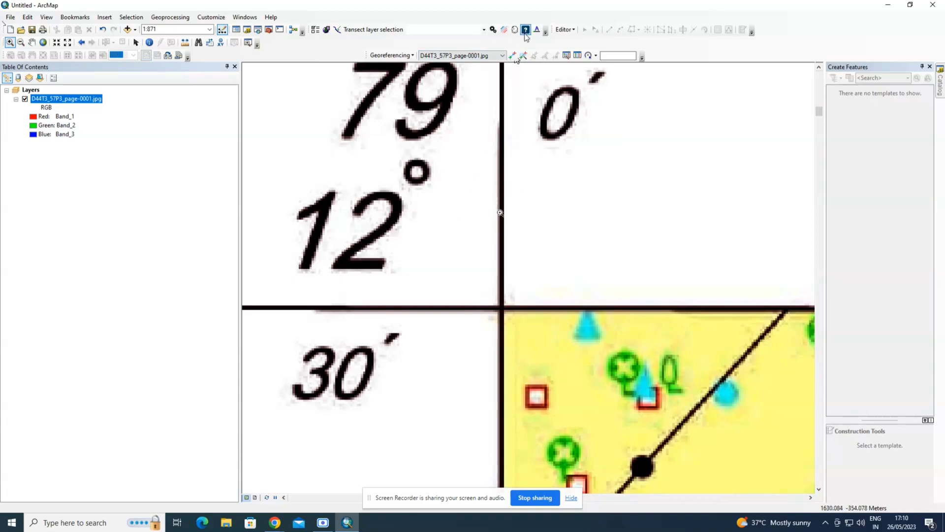
pyautogui.moveTo(437, 215); pyautogui.dragTo(577, 381)
pyautogui.moveTo(470, 238); pyautogui.dragTo(635, 425)
# - Place control point 1 on the crossing at X 79.00, Y 12.50, then zoom to full extent
pyautogui.click(616, 330)
pyautogui.click(512, 55)
pyautogui.click(461, 245)
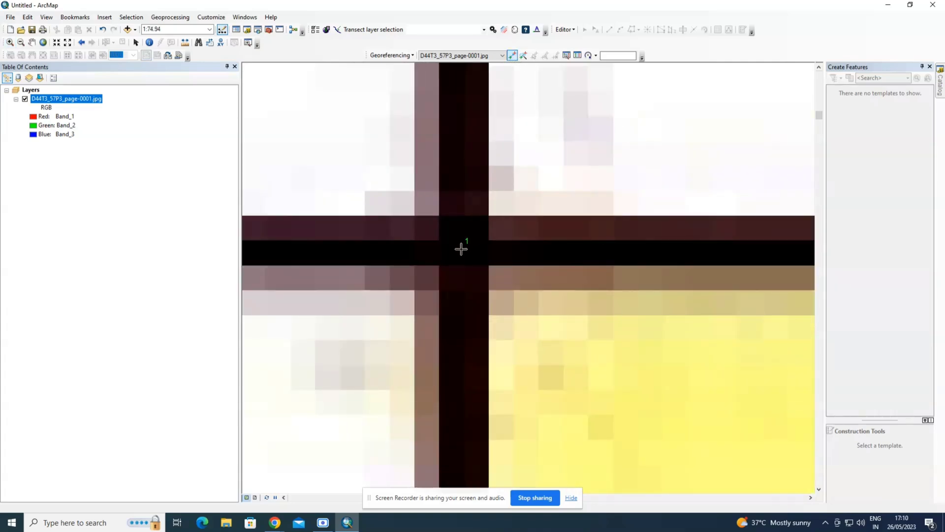
pyautogui.rightClick(461, 249)
pyautogui.click(495, 255)
pyautogui.write('79.00')
pyautogui.press('Tab')
pyautogui.write('12.50')
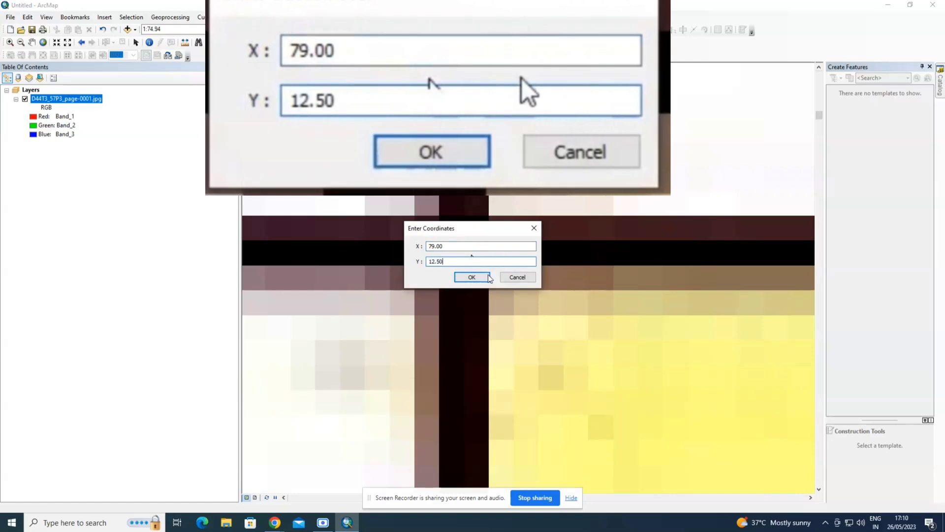
pyautogui.click(471, 277)
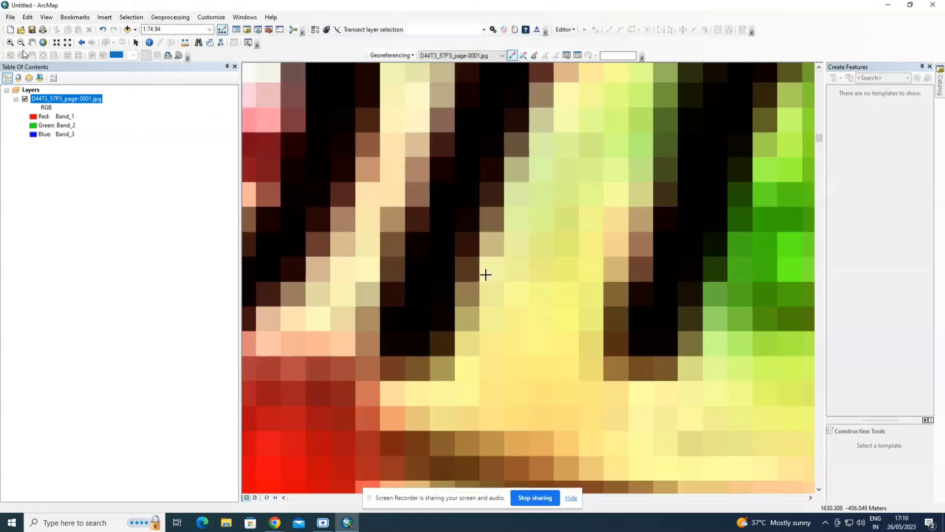
pyautogui.click(43, 42)
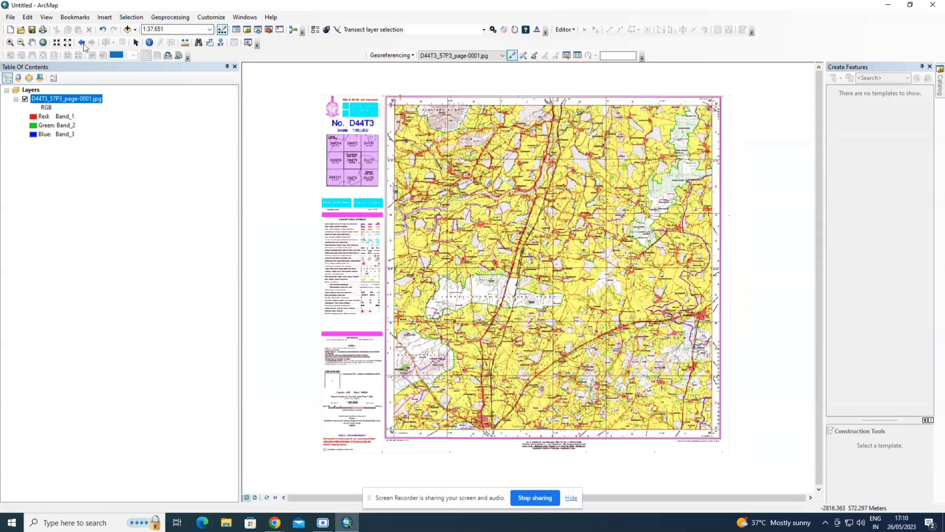
# - Zoom and pan east to the sheet's top-right 79°15′/12°30′ grid crossing
pyautogui.click(10, 42)
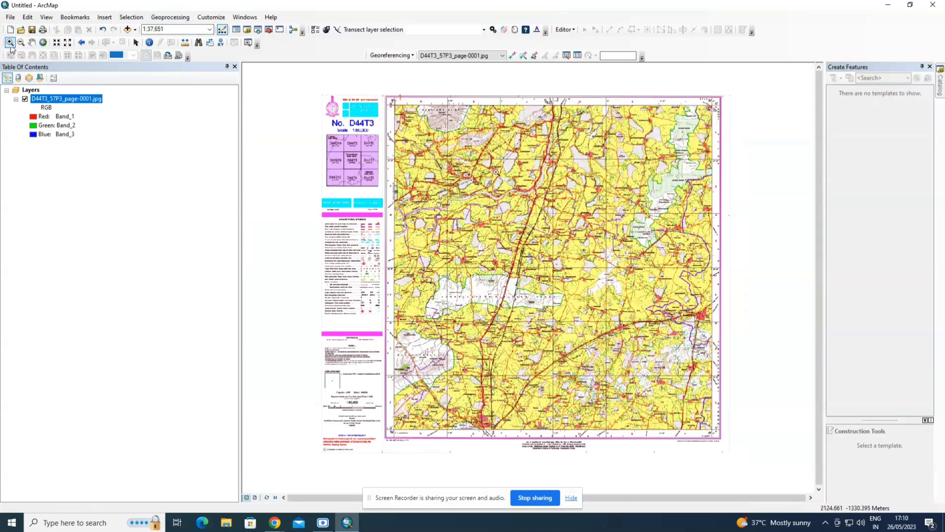
pyautogui.moveTo(378, 107); pyautogui.dragTo(433, 132)
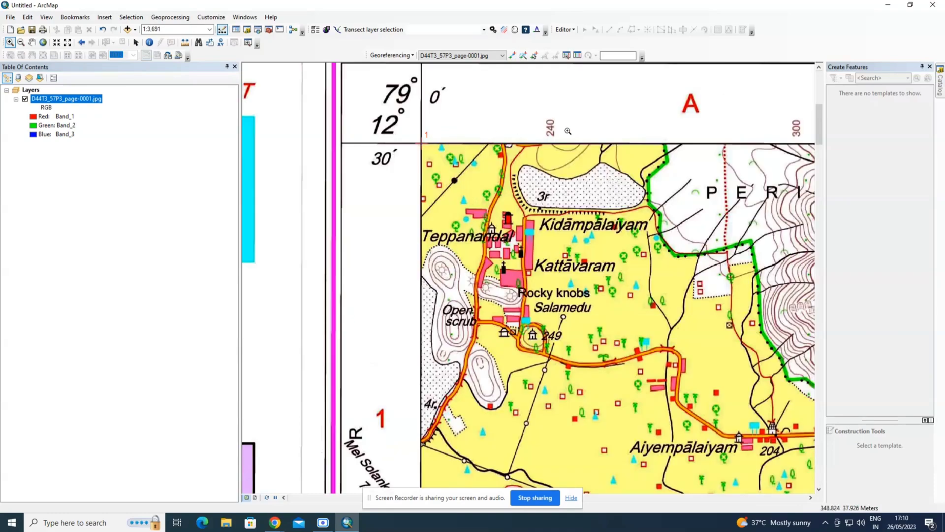
pyautogui.press('Right')
pyautogui.press('Right')
pyautogui.press('Right')
pyautogui.press('Right')
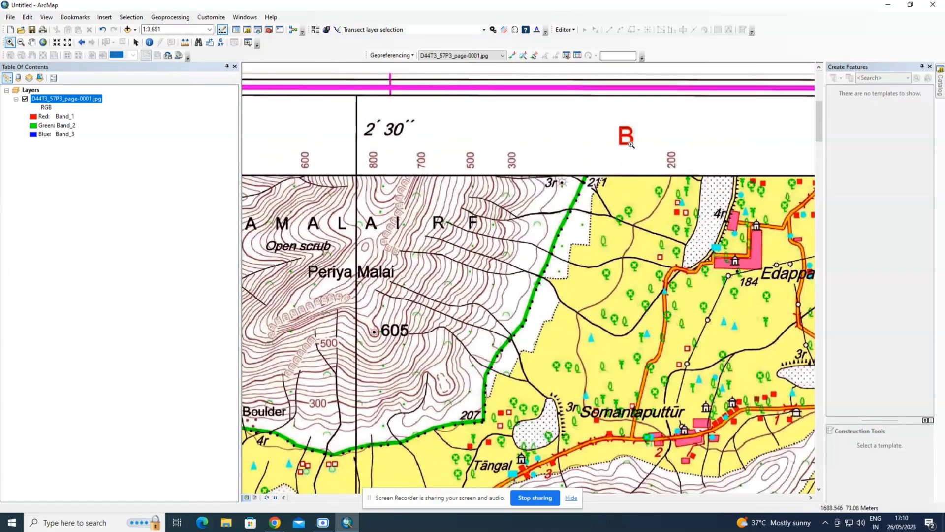
pyautogui.press('Right')
pyautogui.press('Right')
pyautogui.press('Right')
pyautogui.press('Right')
pyautogui.press('Right')
pyautogui.press('Right')
pyautogui.press('Right')
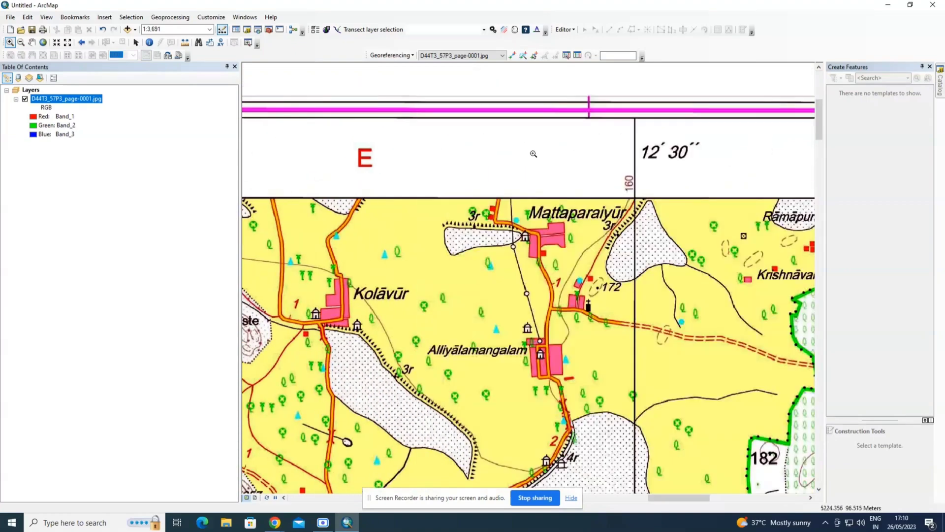
pyautogui.press('Right')
pyautogui.press('Right')
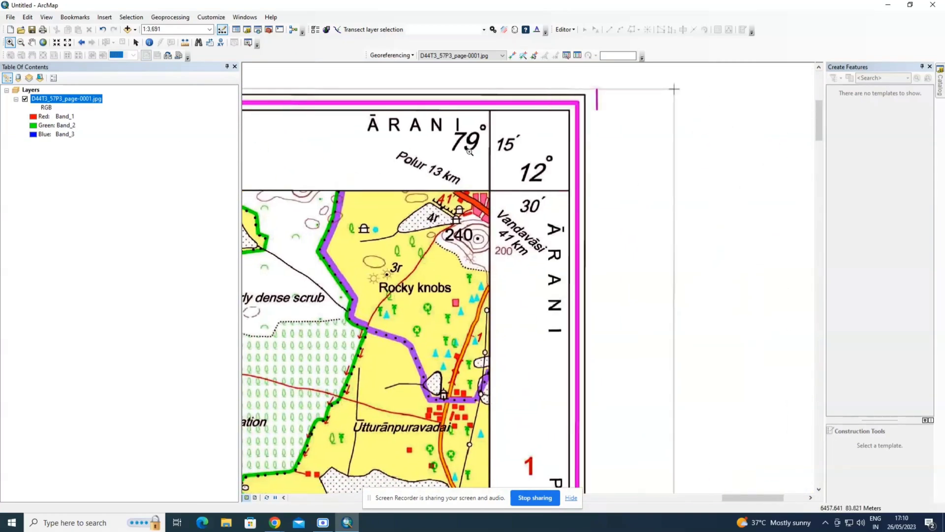
pyautogui.click(9, 42)
pyautogui.moveTo(453, 158); pyautogui.dragTo(526, 239)
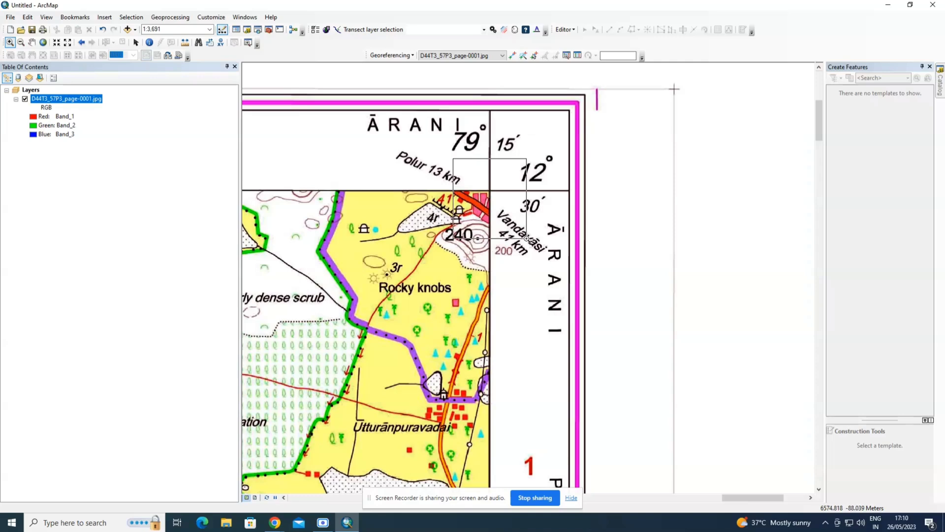
pyautogui.moveTo(527, 239); pyautogui.dragTo(527, 238)
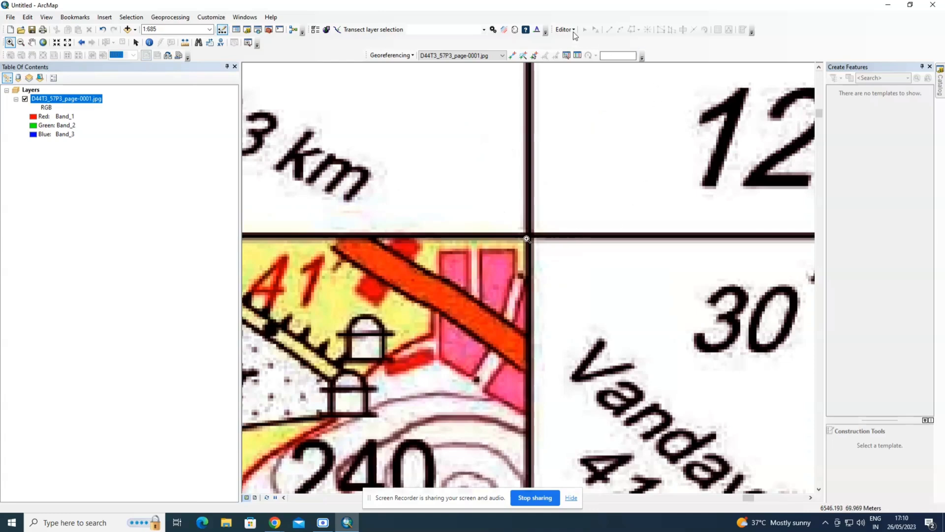
# - Place control point 2 on the top-right crossing at X 79.25, Y 12.50
pyautogui.click(512, 55)
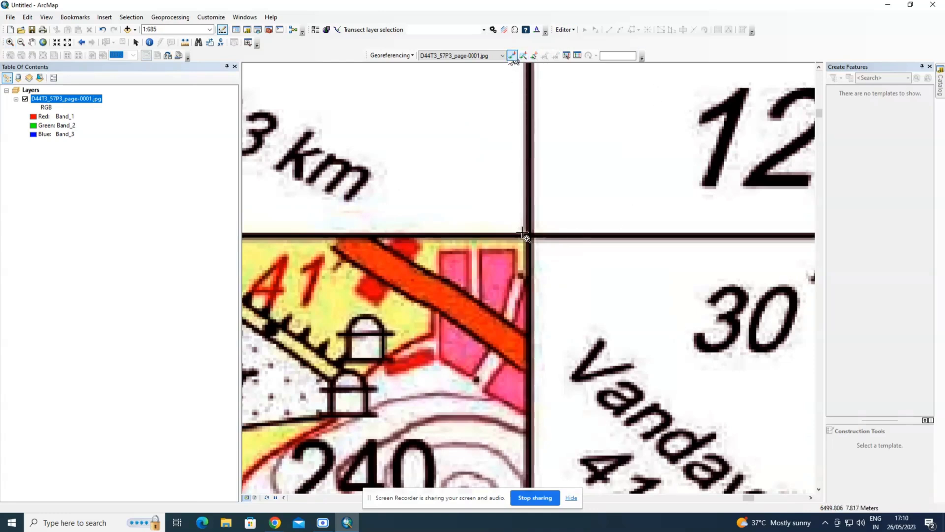
pyautogui.click(527, 237)
pyautogui.rightClick(531, 238)
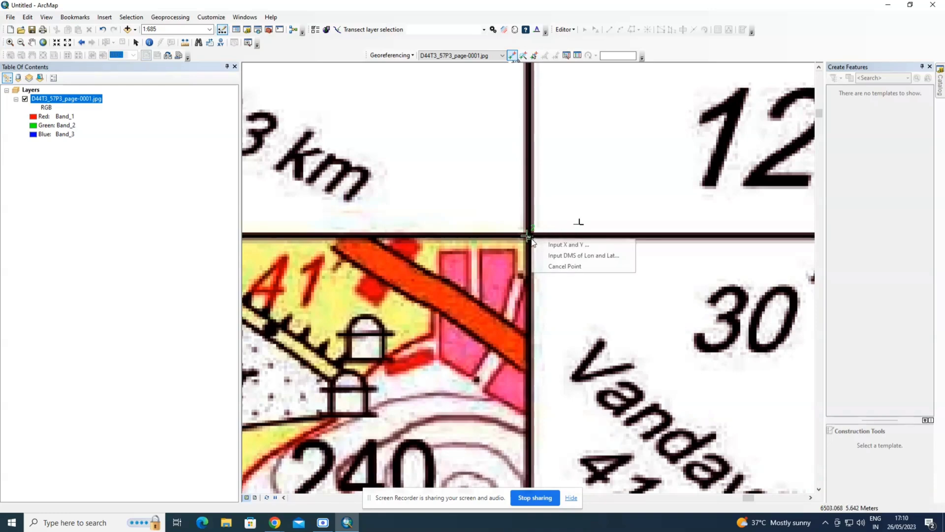
pyautogui.click(544, 245)
pyautogui.write('79.25')
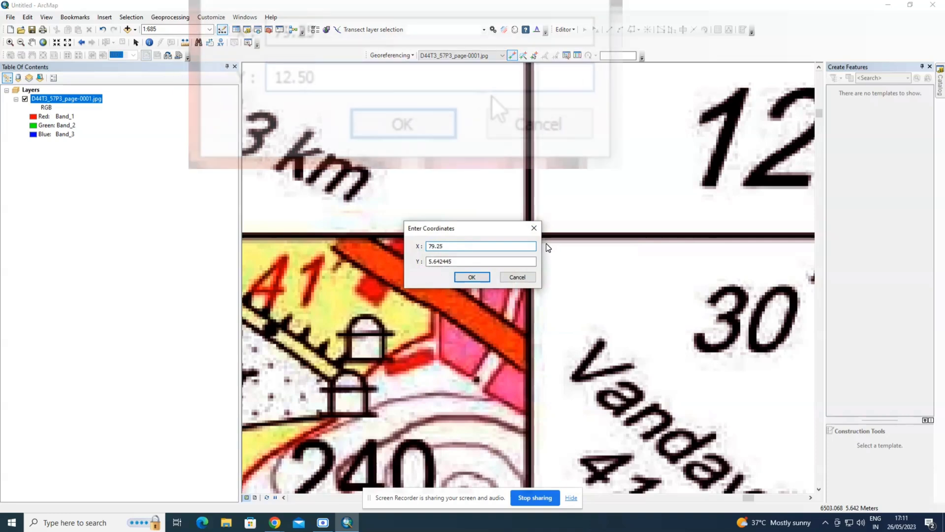
pyautogui.press('Tab')
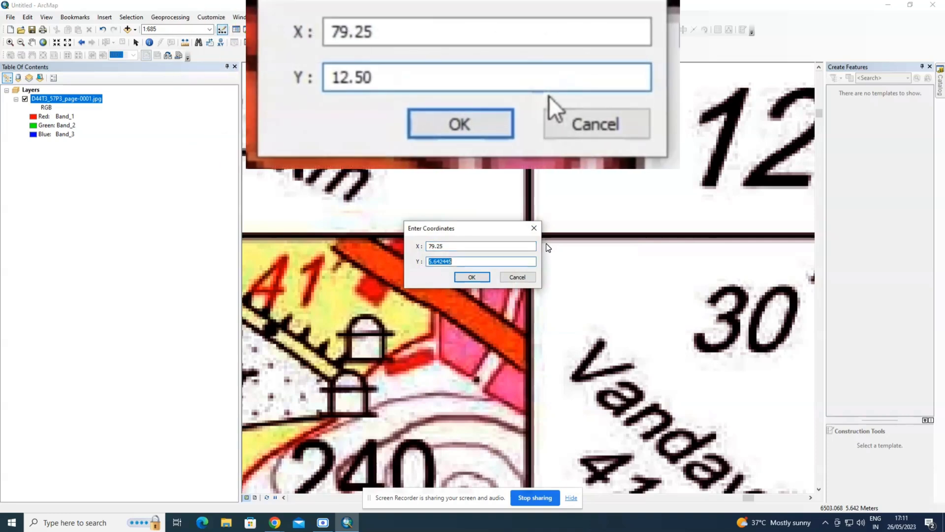
pyautogui.write('12.50')
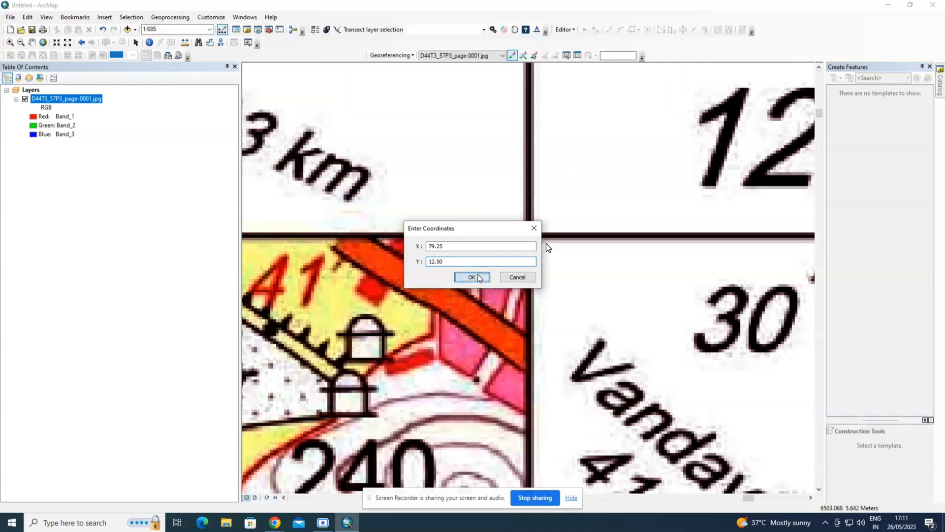
pyautogui.press('Return')
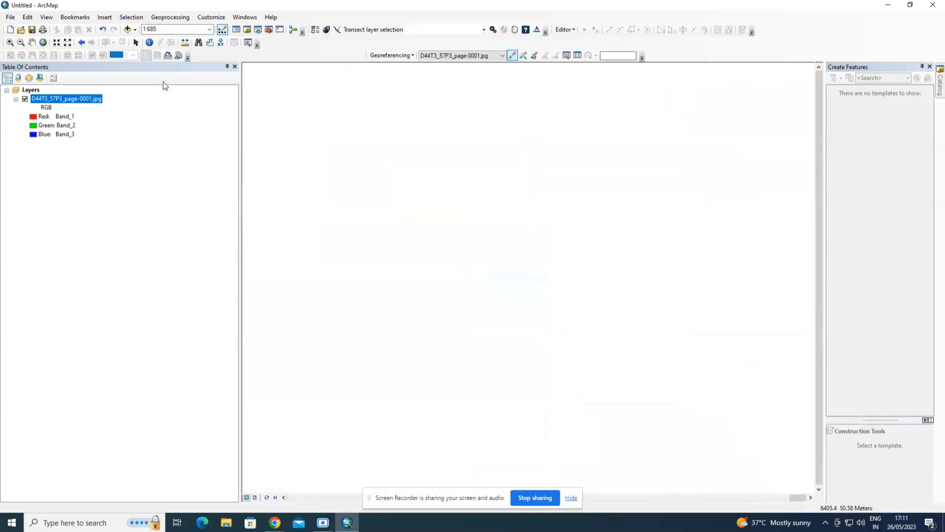
# - Zoom out, then zoom into the sheet's bottom-right grid crossing
pyautogui.click(44, 42)
pyautogui.click(10, 42)
pyautogui.moveTo(689, 413); pyautogui.dragTo(748, 455)
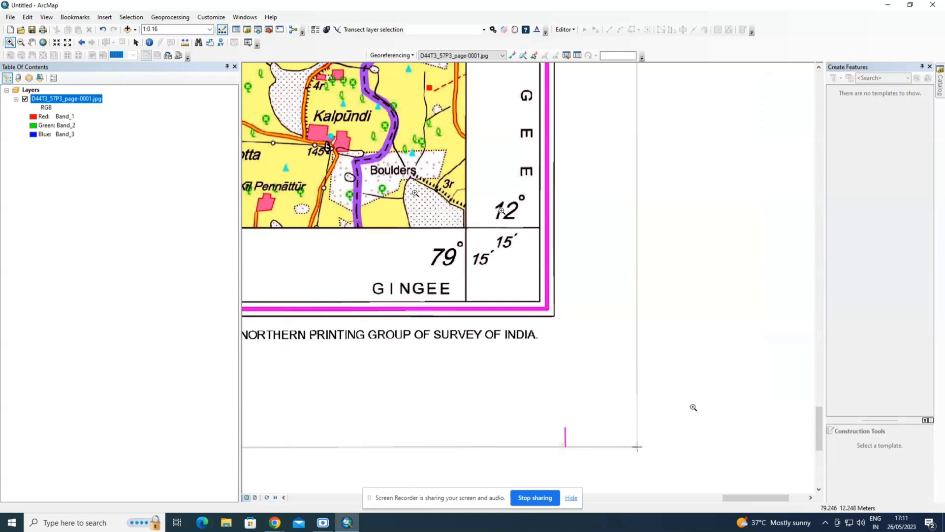
pyautogui.moveTo(416, 199); pyautogui.dragTo(546, 302)
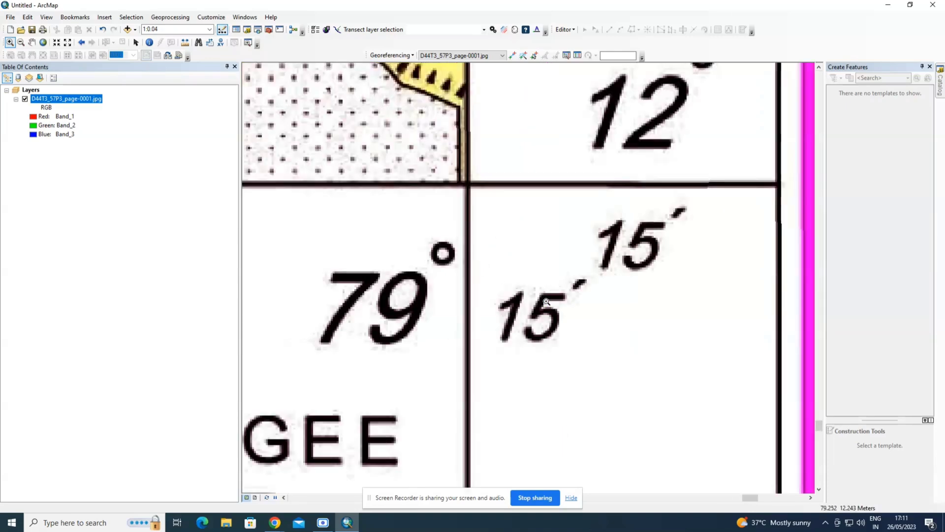
# - Place control point 3 at X 79.25, Y 12.25, then Zoom To Layer
pyautogui.click(513, 56)
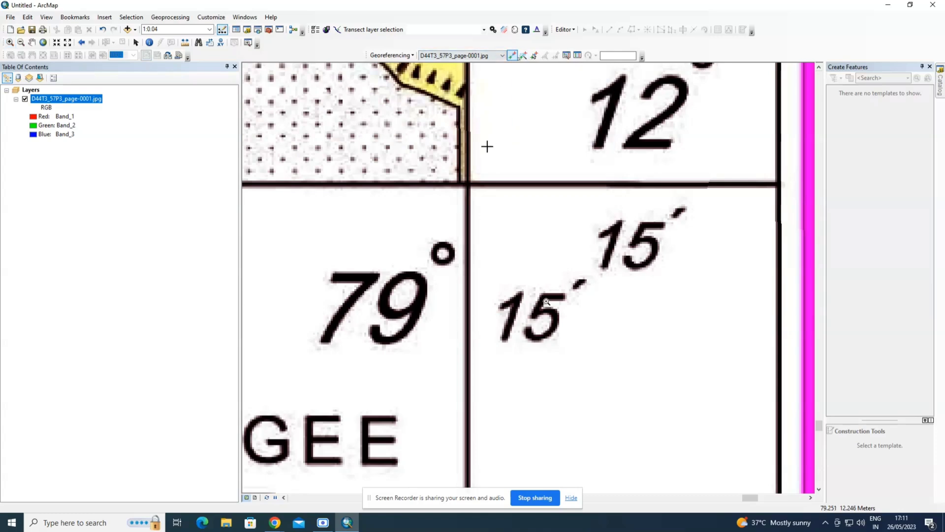
pyautogui.click(468, 184)
pyautogui.rightClick(468, 185)
pyautogui.click(482, 192)
pyautogui.write('79.25')
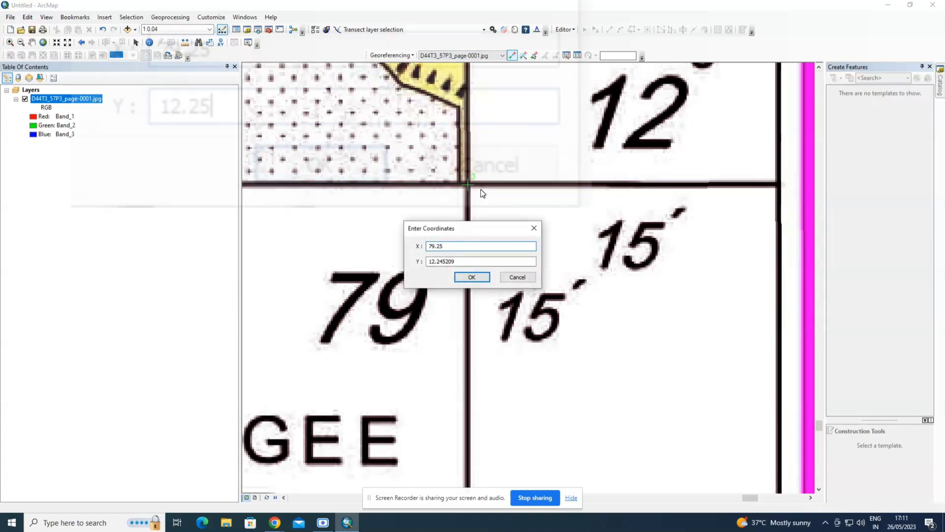
pyautogui.press('Tab')
pyautogui.write('1')
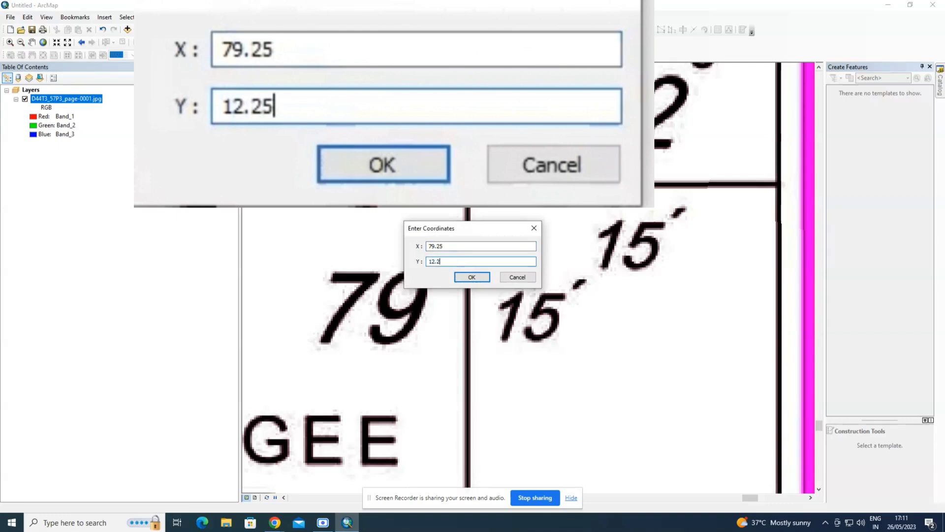
pyautogui.press('Return')
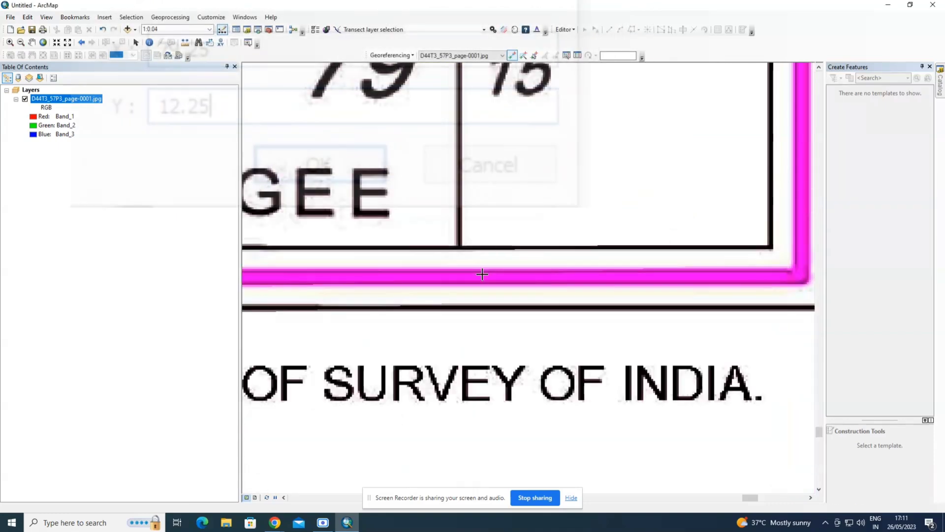
pyautogui.rightClick(68, 105)
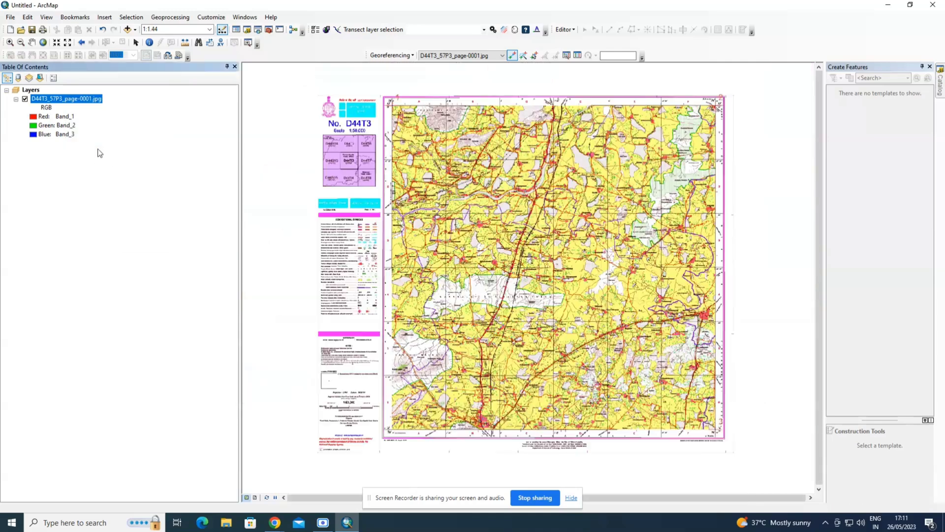
pyautogui.click(99, 153)
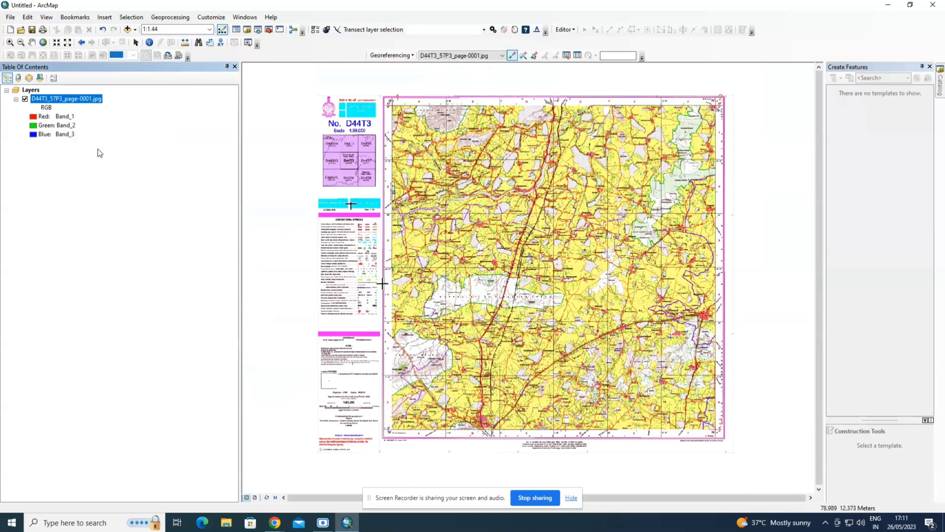
# - Zoom into the sheet's bottom-left 79°/12°15′ grid intersection
pyautogui.click(10, 42)
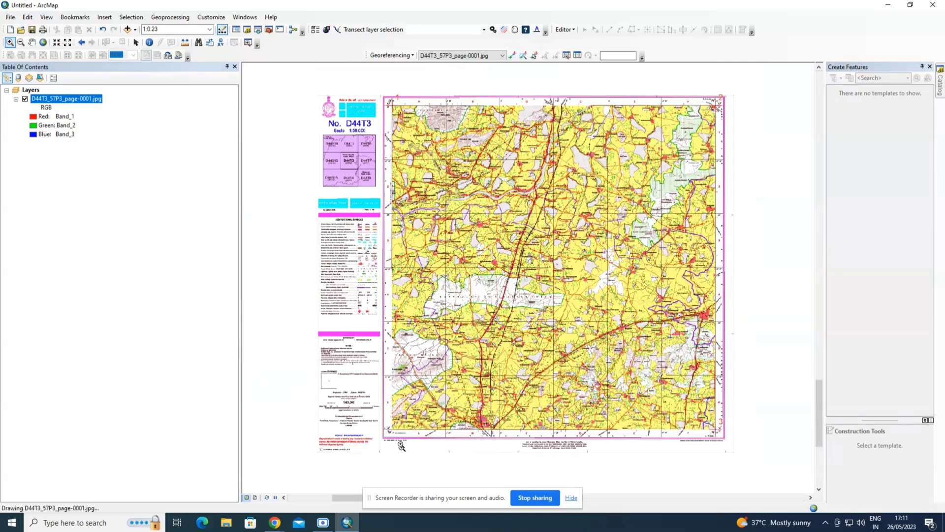
pyautogui.click(401, 443)
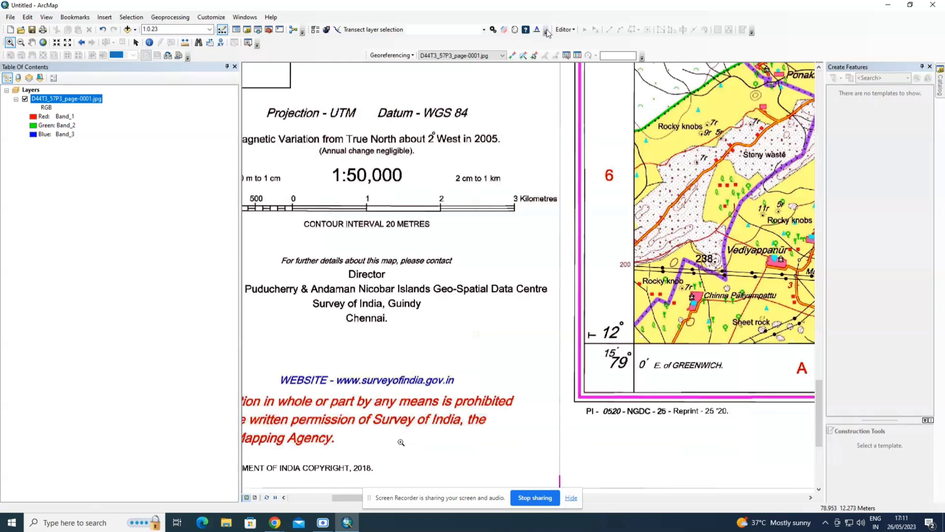
pyautogui.moveTo(596, 309); pyautogui.dragTo(646, 380)
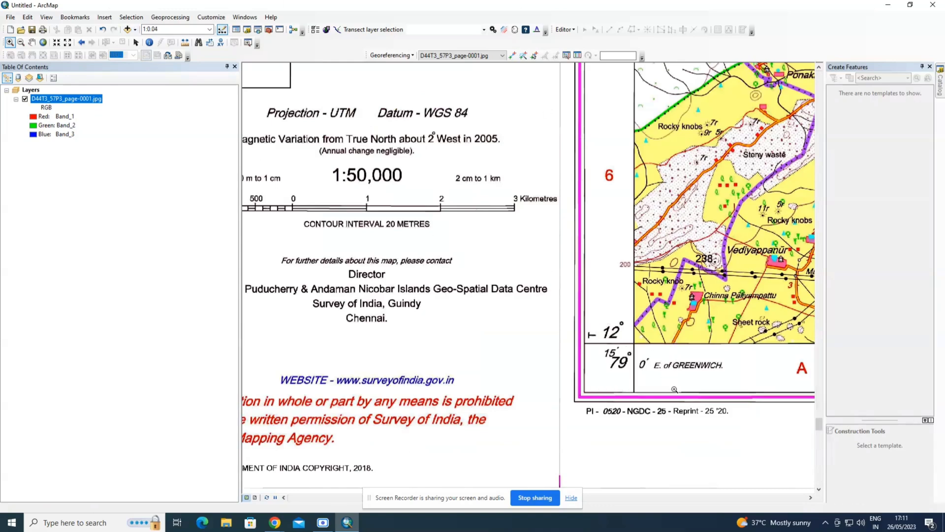
pyautogui.click(512, 56)
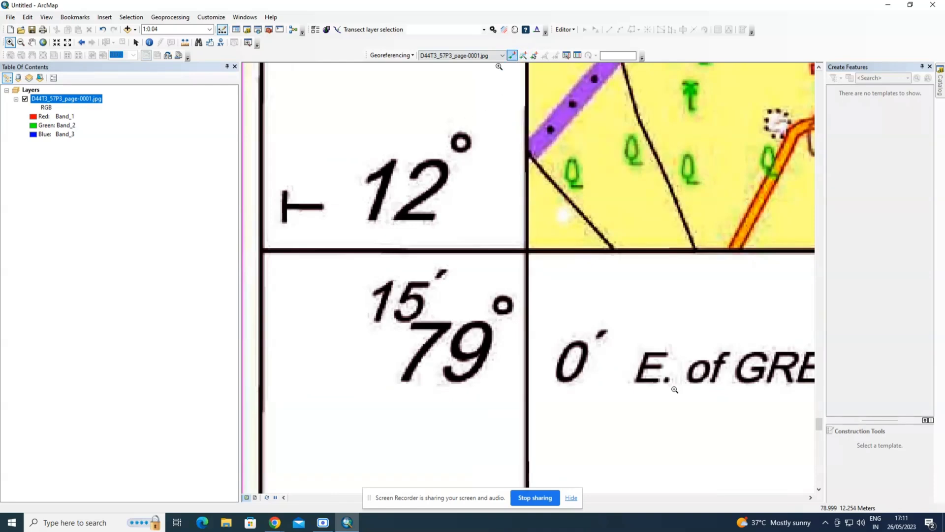
pyautogui.moveTo(430, 143); pyautogui.dragTo(602, 391)
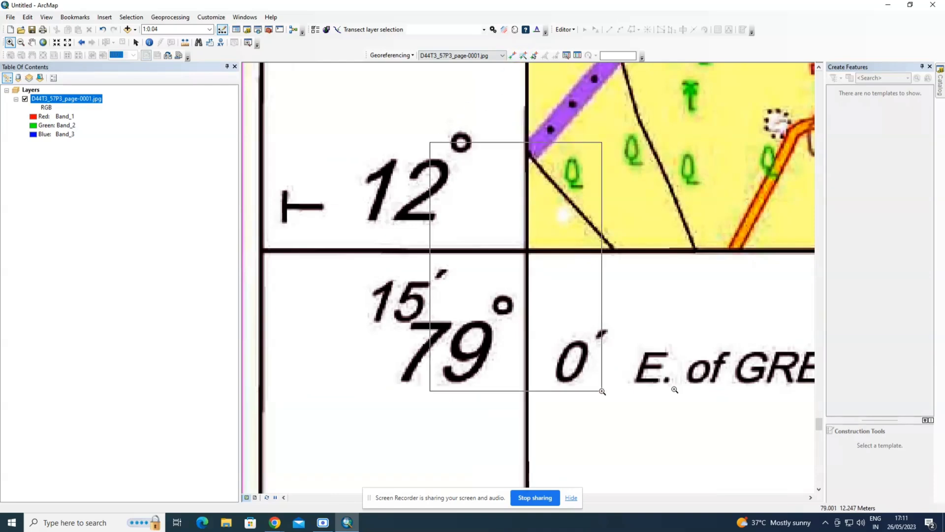
pyautogui.click(513, 56)
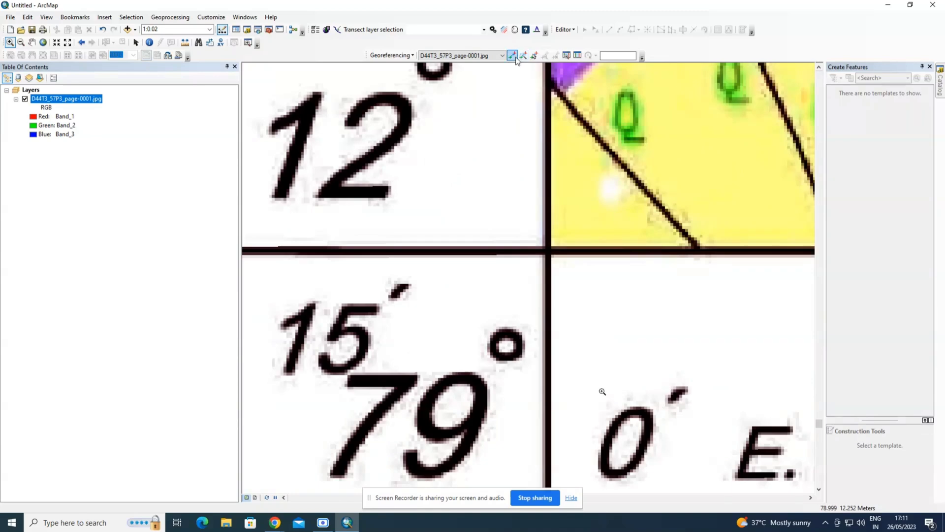
# - Place control point 4 at X 79.00, Y 12.25, then Zoom To Layer
pyautogui.rightClick(548, 250)
pyautogui.click(555, 255)
pyautogui.write('79.00')
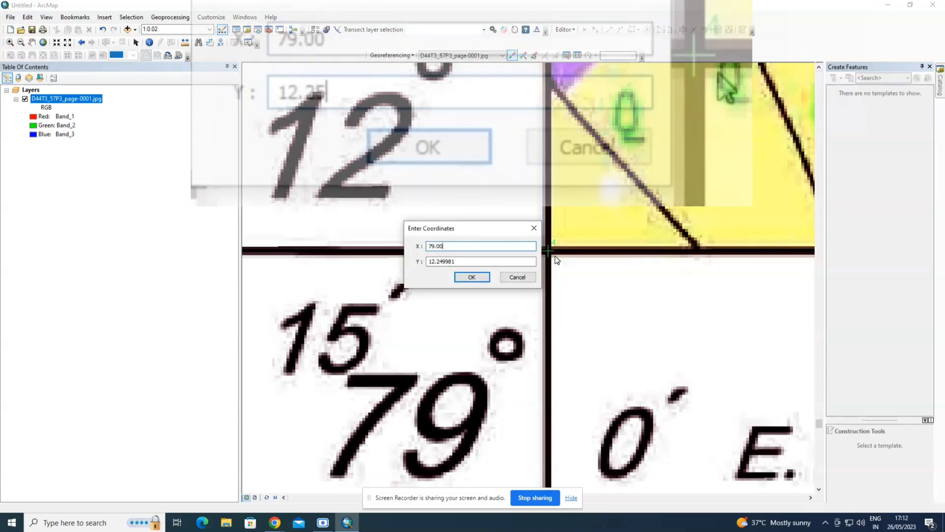
pyautogui.press('Tab')
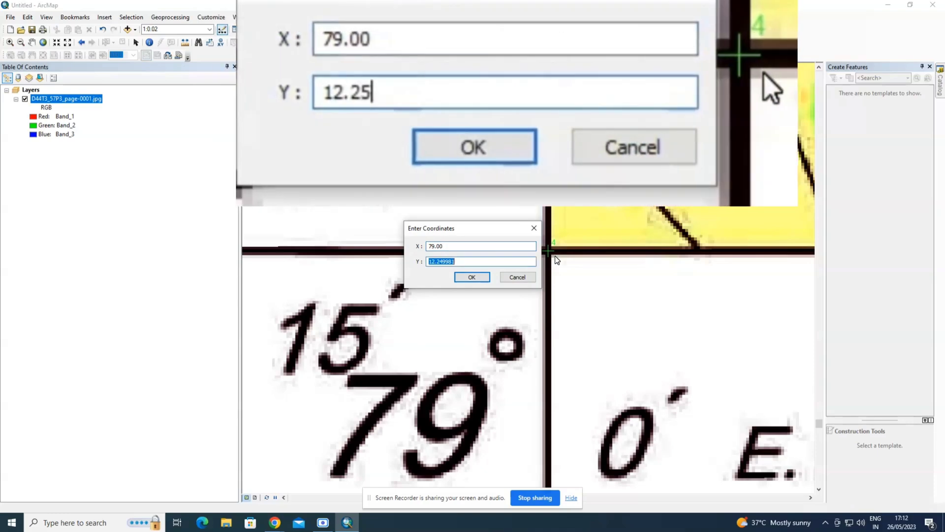
pyautogui.write('12.')
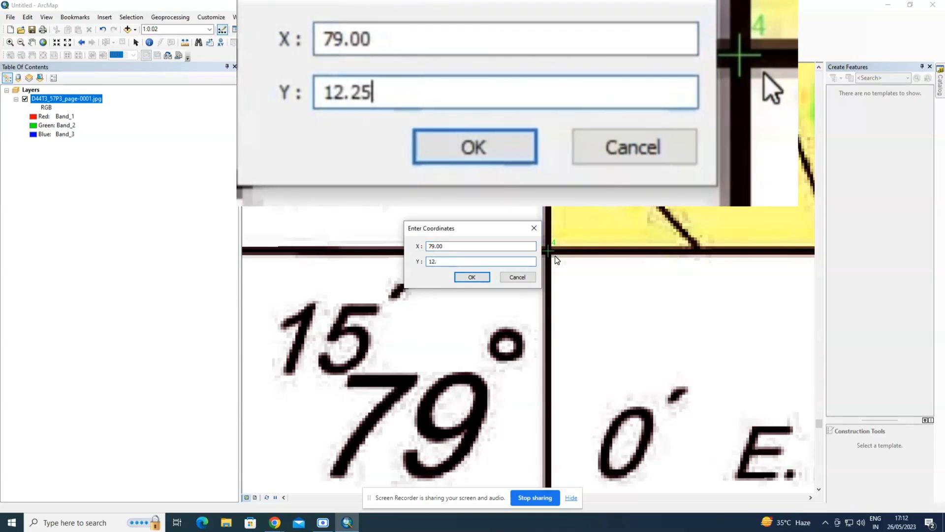
pyautogui.write('25')
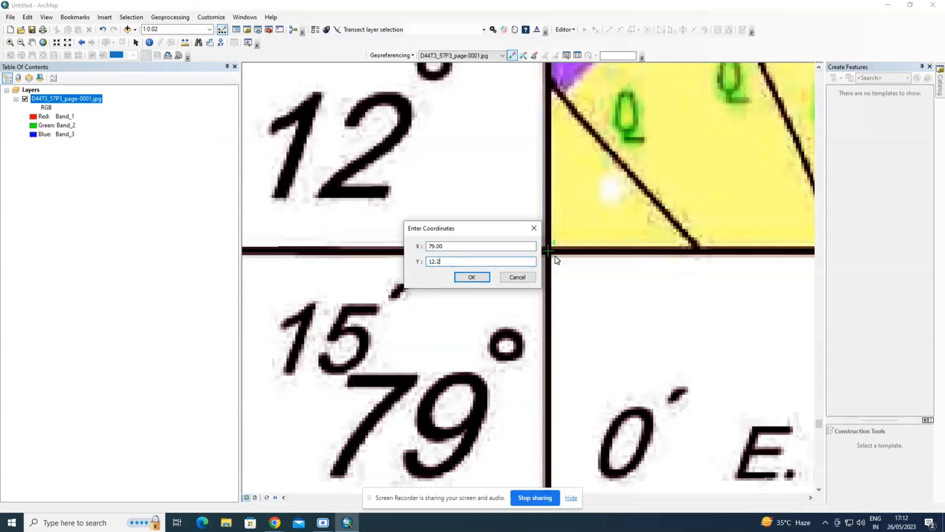
pyautogui.click(471, 276)
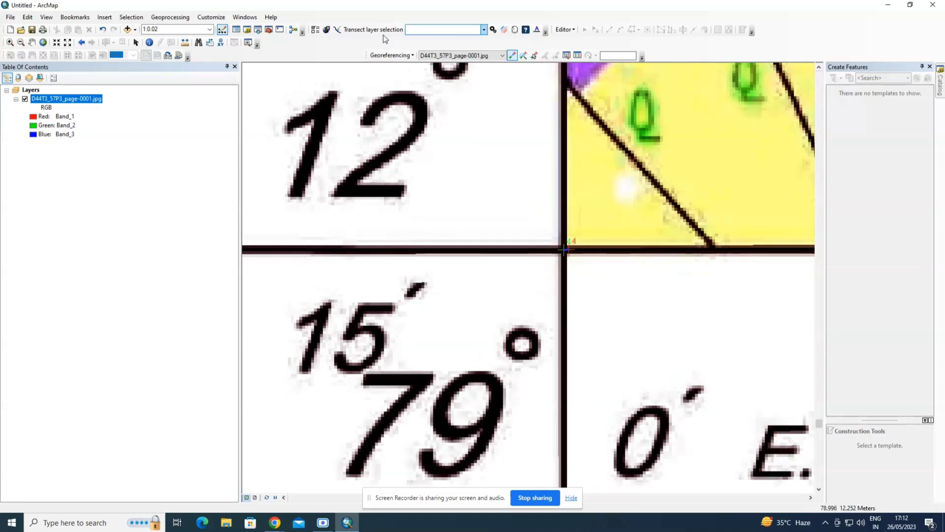
pyautogui.rightClick(43, 98)
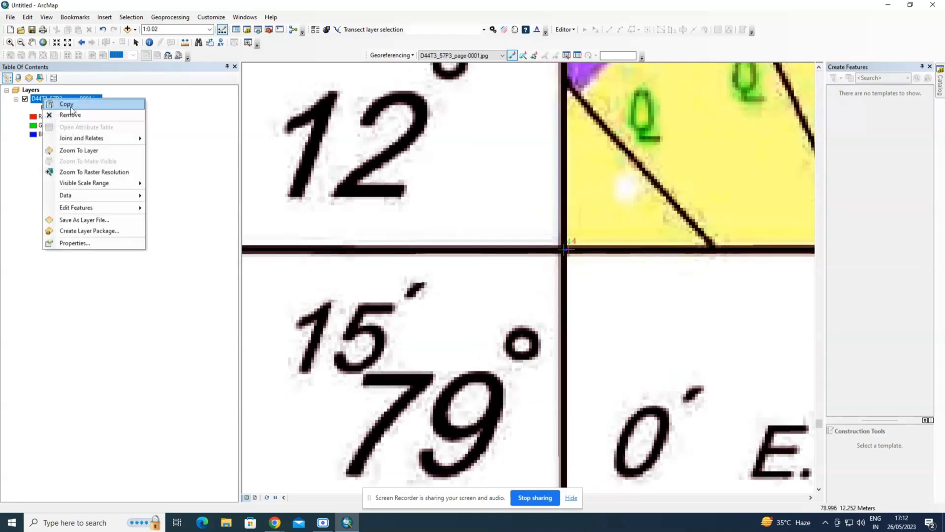
pyautogui.click(80, 150)
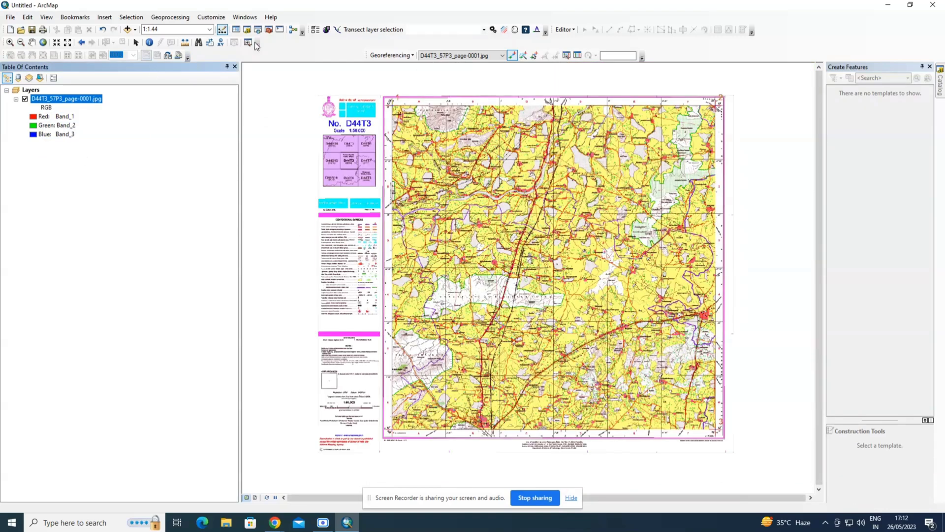
# - Save the Link Table's four links as a coordinates text file in Desktop > geo referencing, then close it
pyautogui.click(582, 57)
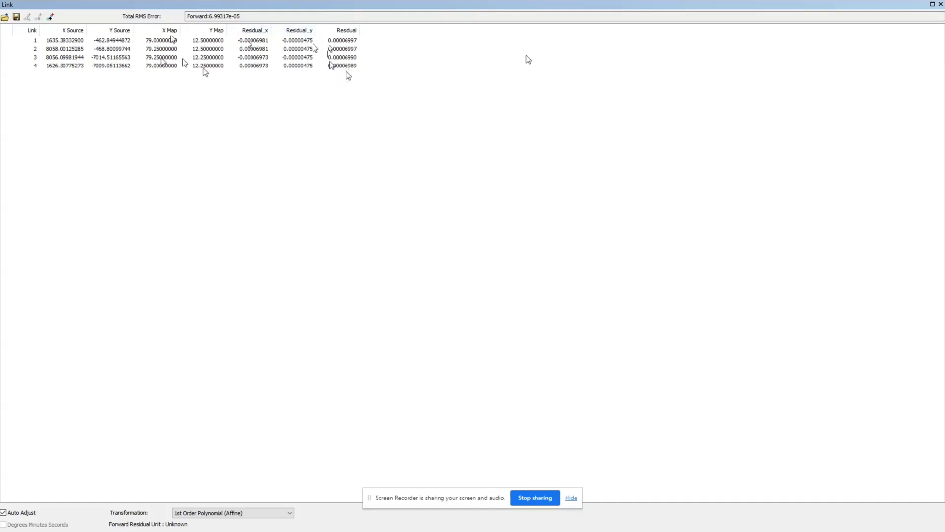
pyautogui.click(16, 19)
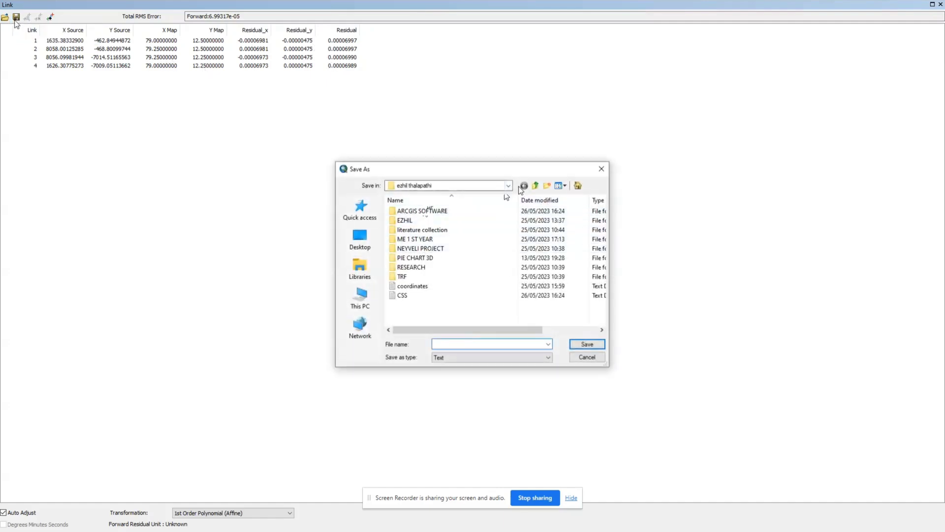
pyautogui.click(535, 186)
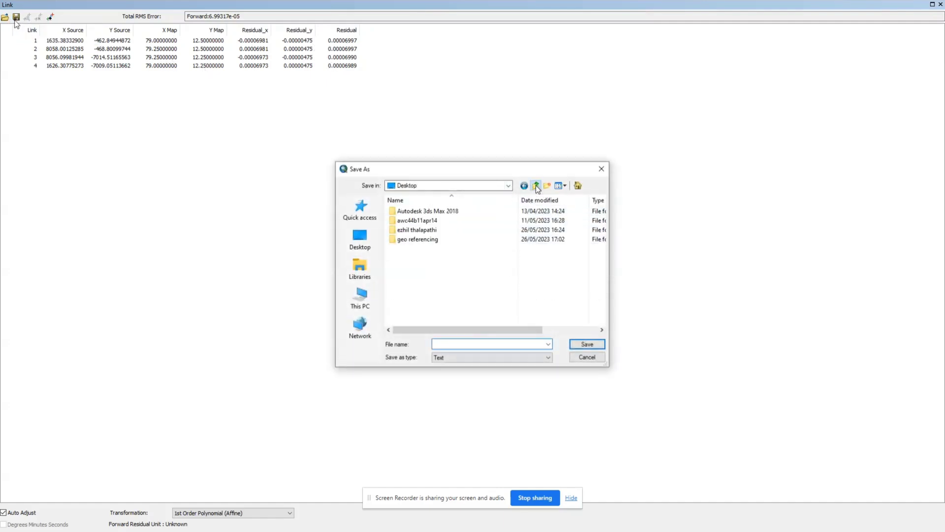
pyautogui.doubleClick(429, 242)
pyautogui.click(465, 343)
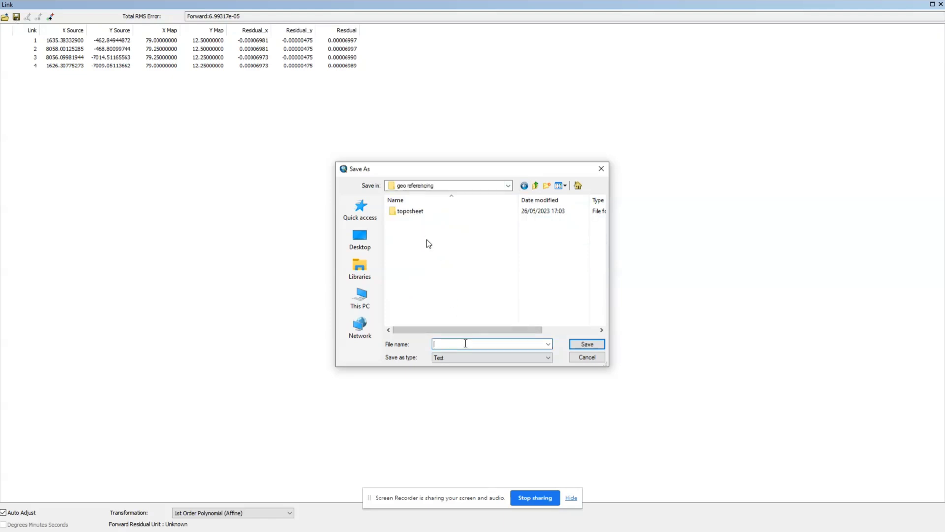
pyautogui.write('cpoordinates')
pyautogui.press('Return')
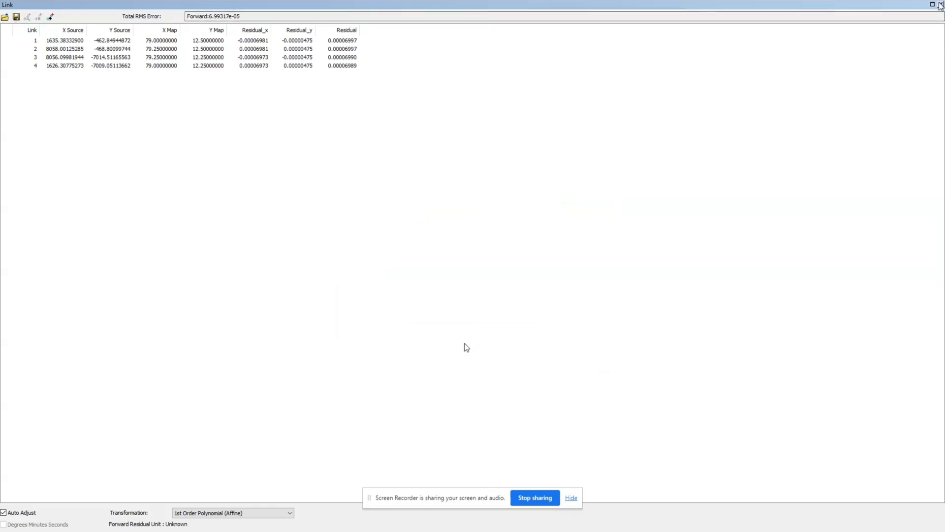
pyautogui.hotkey('alt', 'F4')
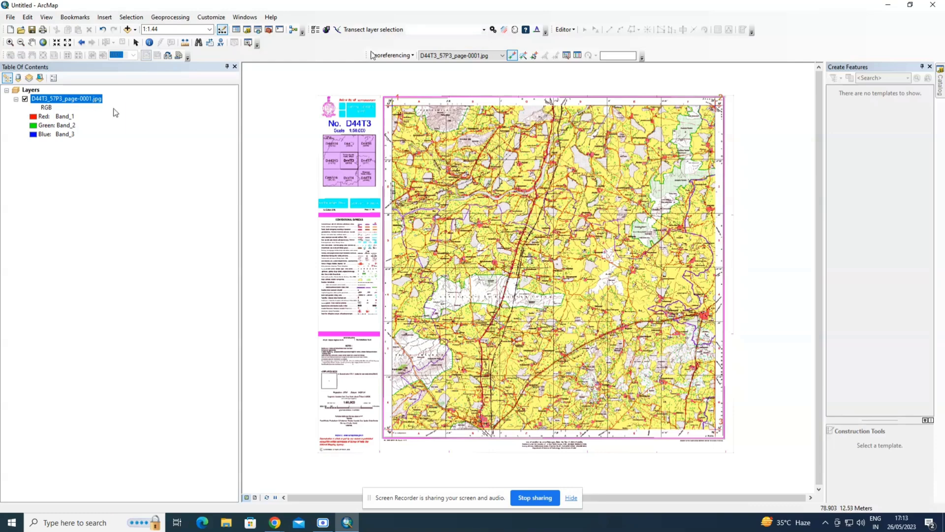
# - Open Georeferencing > Rectify and set the output location to the geo referencing folder
pyautogui.click(391, 55)
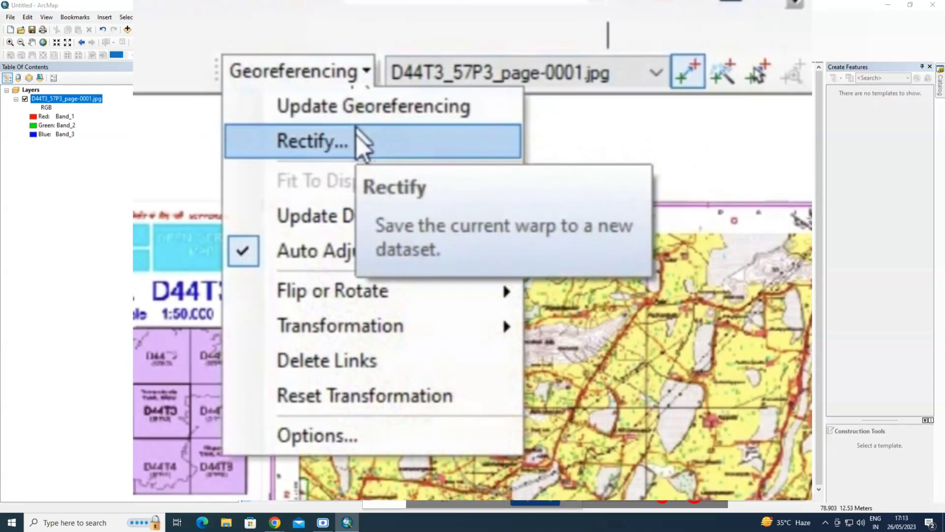
pyautogui.click(409, 76)
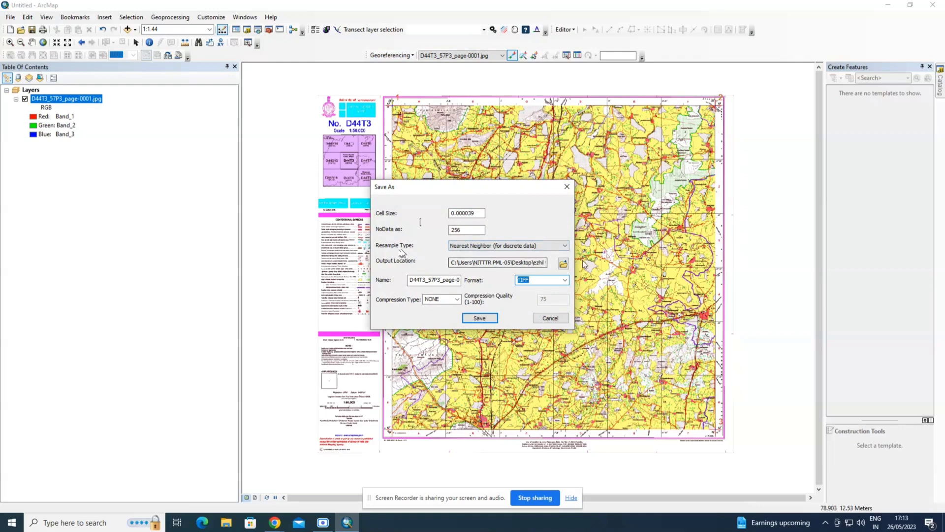
pyautogui.click(563, 264)
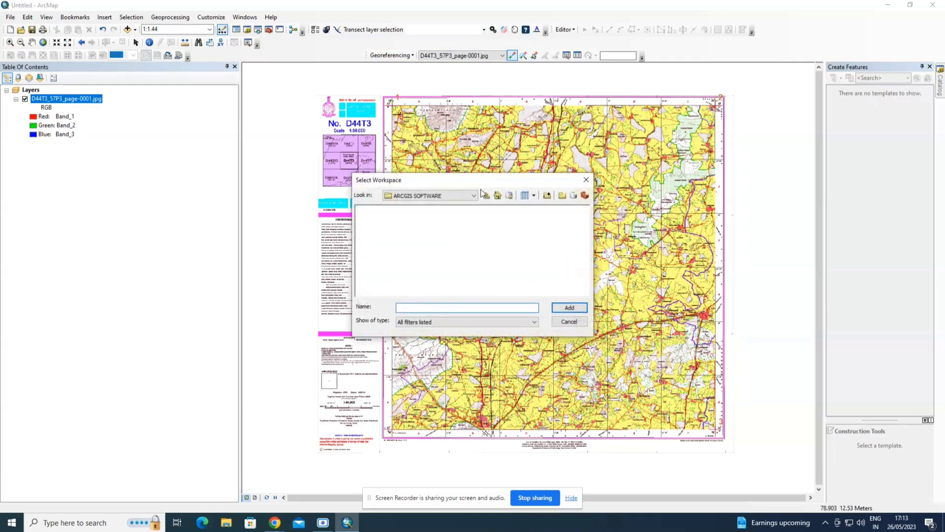
pyautogui.click(485, 196)
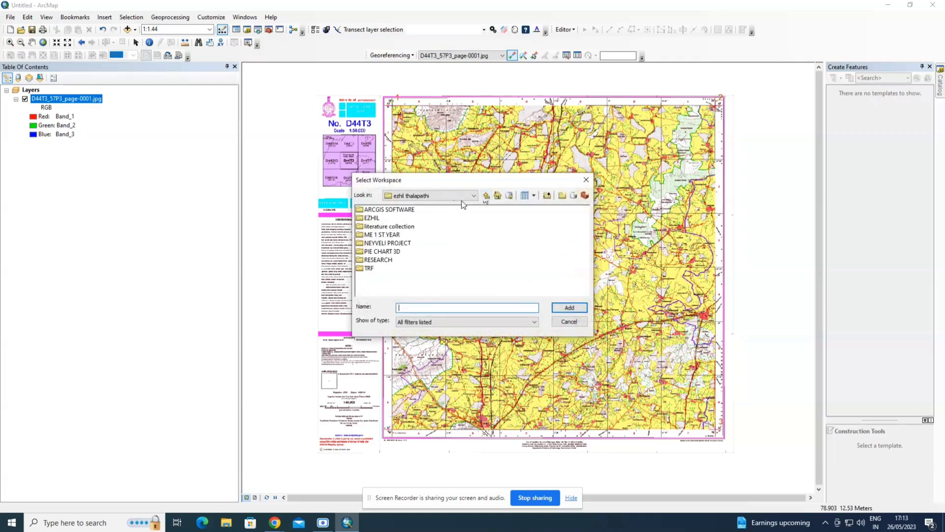
pyautogui.click(486, 195)
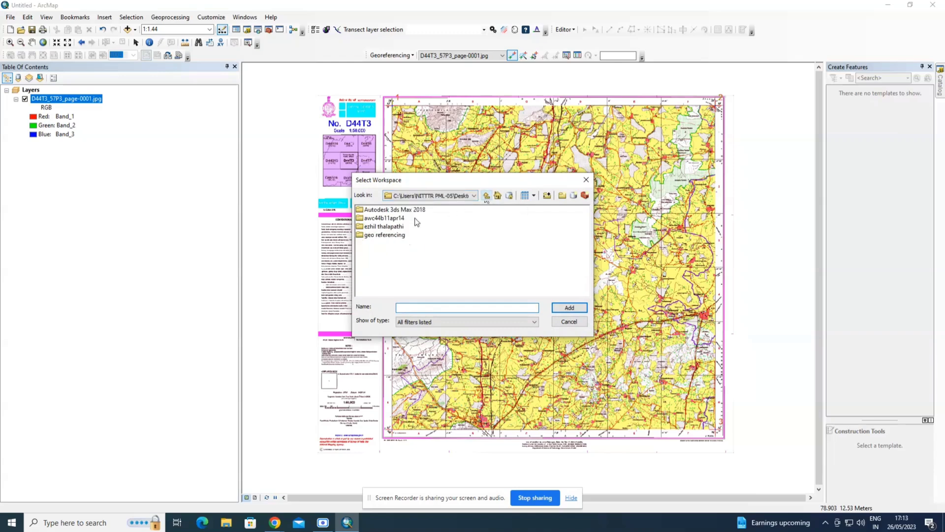
pyautogui.click(386, 234)
pyautogui.click(568, 309)
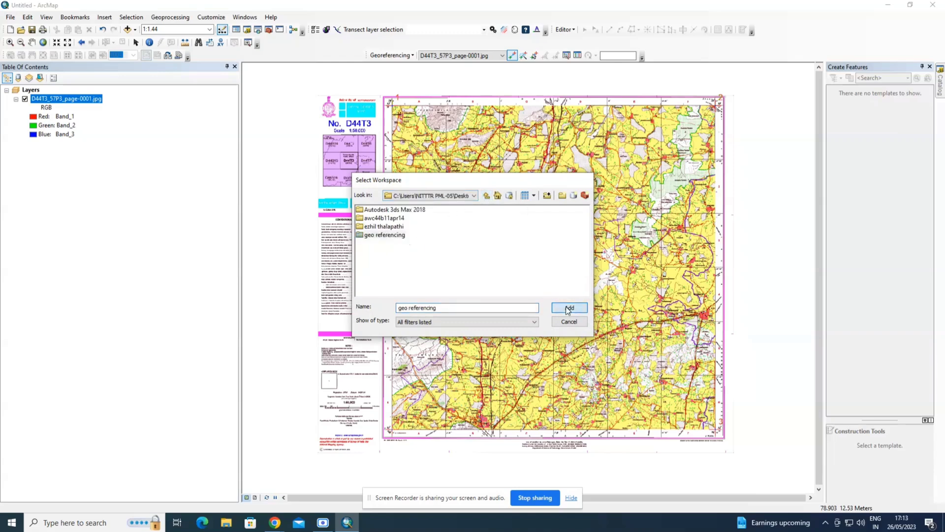
# - Name the output rectifiedtoposheet, keep TIFF format, and save the rectified raster
pyautogui.click(429, 283)
pyautogui.click(443, 280)
pyautogui.press('Delete')
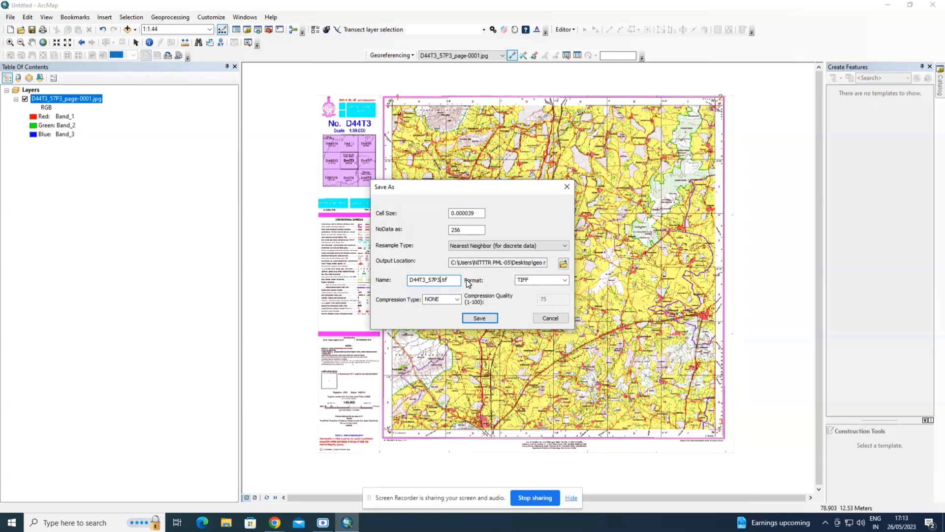
pyautogui.press('BackSpace')
pyautogui.press('BackSpace')
pyautogui.press('BackSpace')
pyautogui.press('BackSpace')
pyautogui.press('BackSpace')
pyautogui.press('BackSpace')
pyautogui.press('BackSpace')
pyautogui.write('rectifiedtoposheet')
pyautogui.click(552, 282)
pyautogui.click(565, 280)
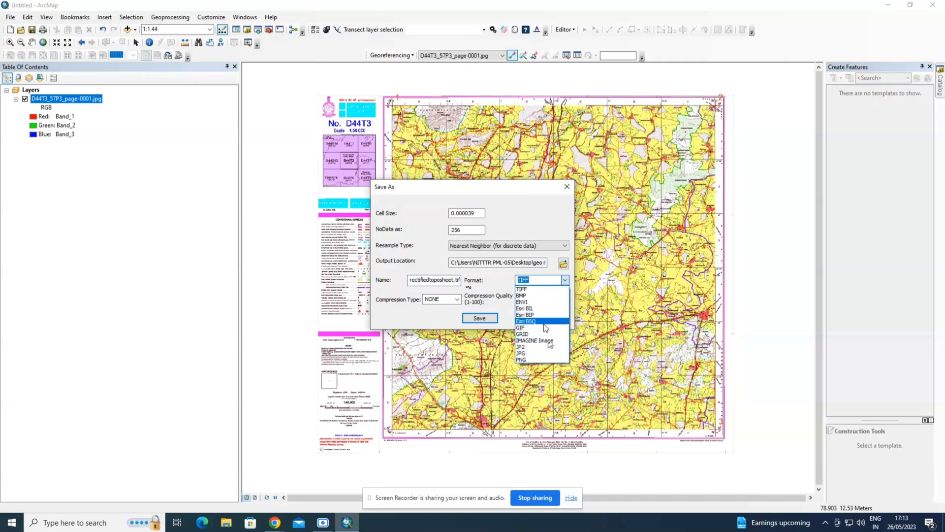
pyautogui.click(538, 288)
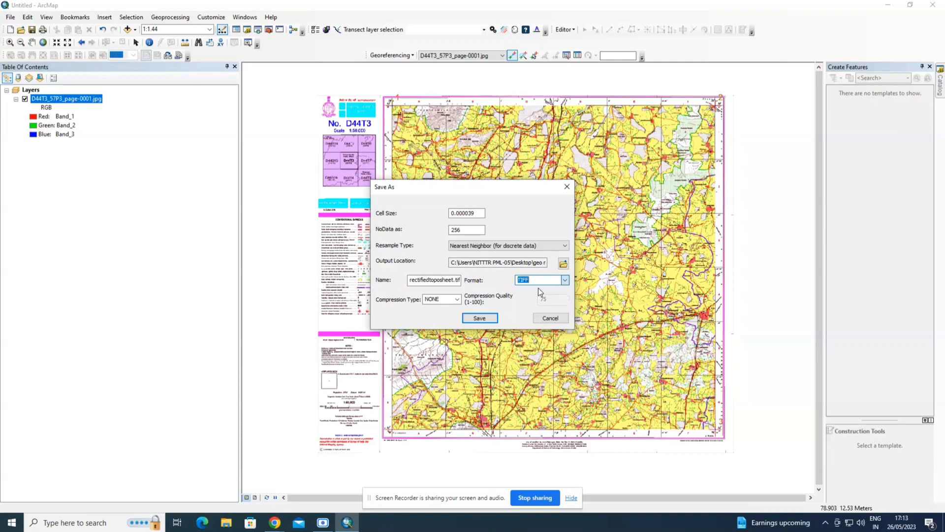
pyautogui.click(474, 319)
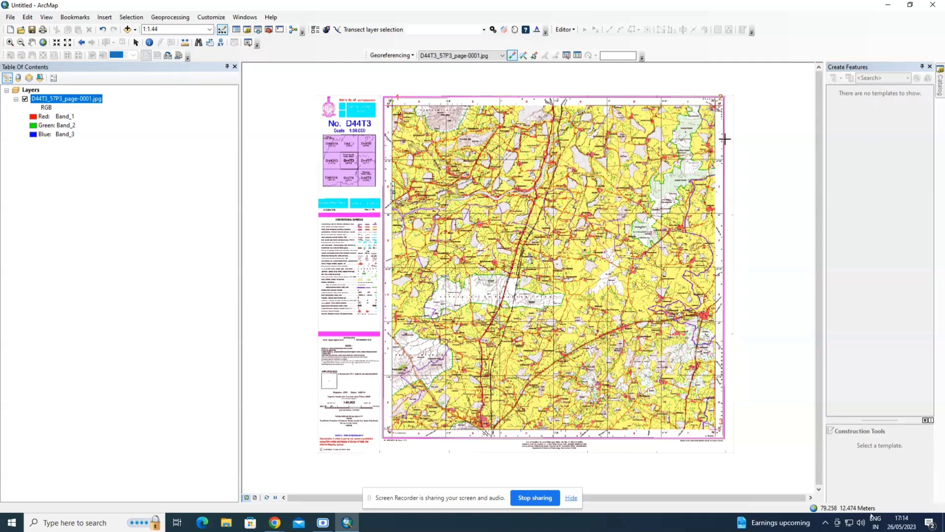
# - Change the data frame's display units from meters to Degrees Minutes Seconds and apply
pyautogui.rightClick(752, 143)
pyautogui.click(771, 287)
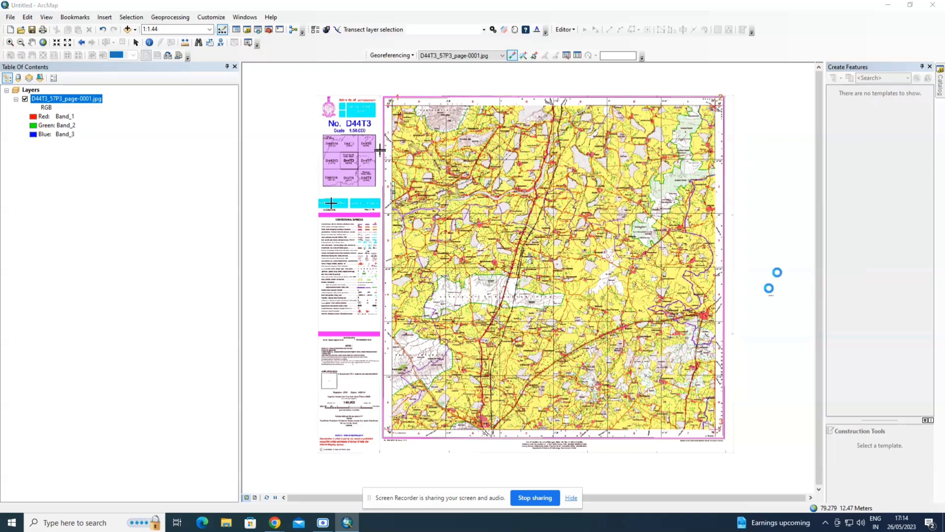
pyautogui.click(388, 126)
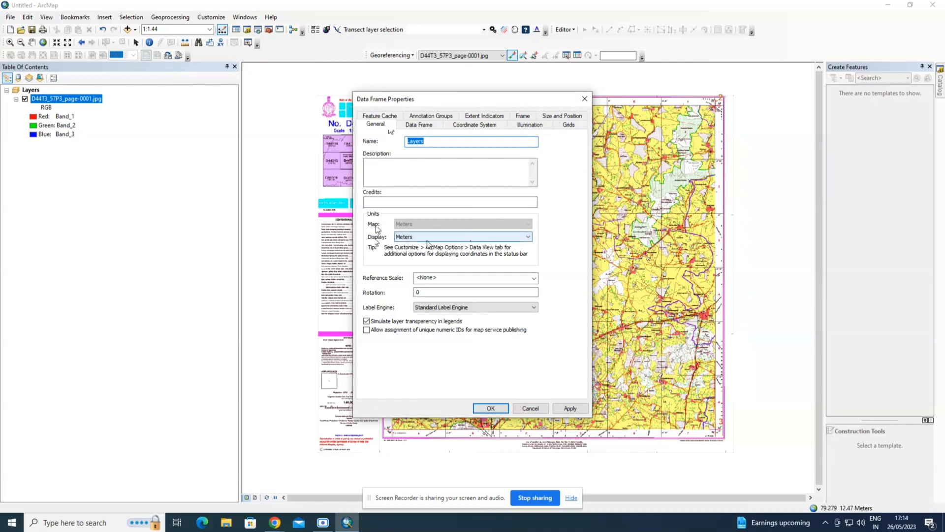
pyautogui.click(527, 237)
pyautogui.press('Down')
pyautogui.press('Down')
pyautogui.press('Down')
pyautogui.press('Down')
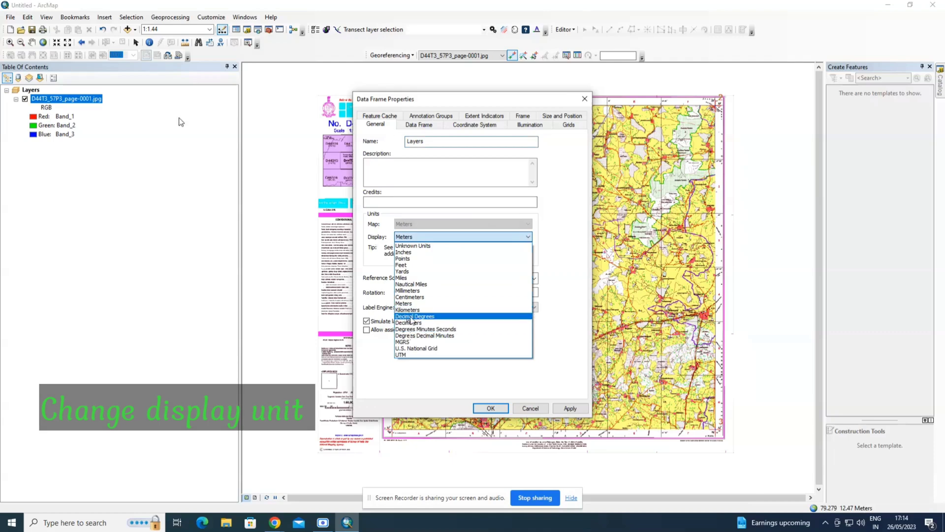
pyautogui.click(419, 329)
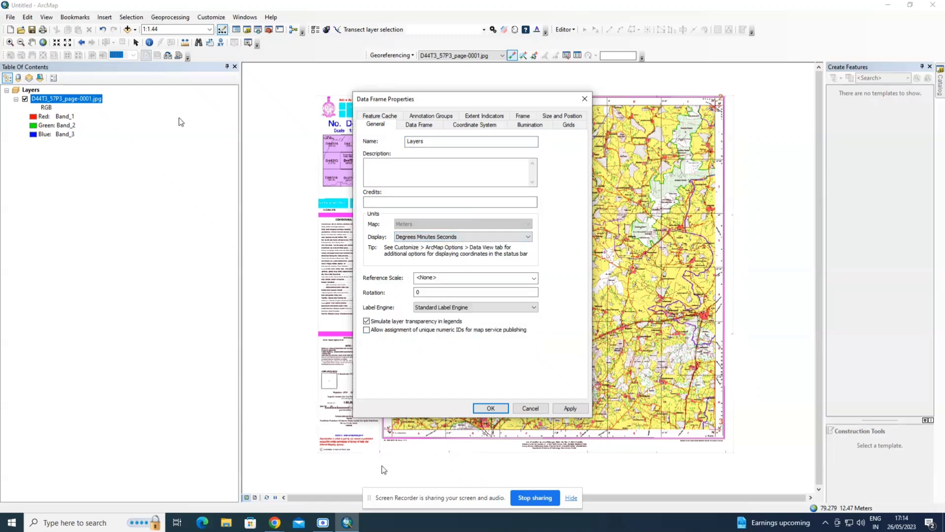
pyautogui.click(570, 408)
pyautogui.click(491, 408)
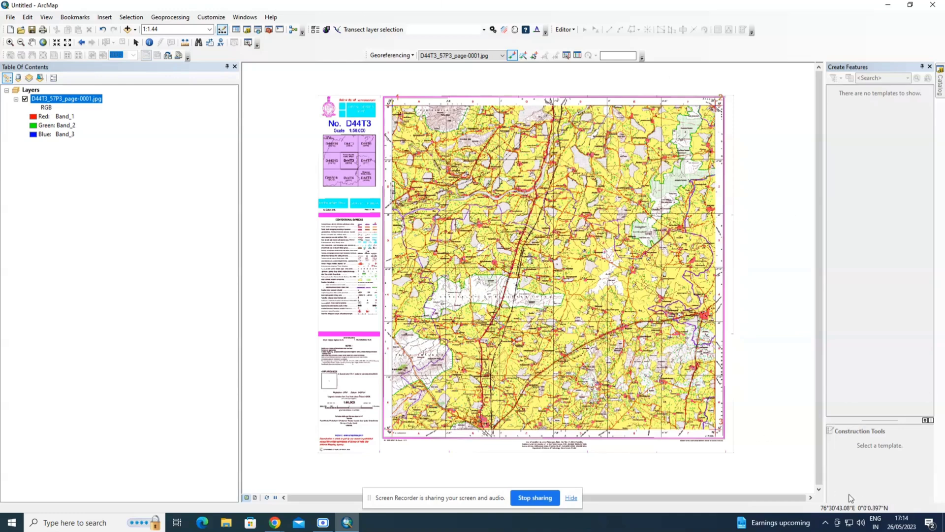
pyautogui.rightClick(754, 159)
pyautogui.click(793, 302)
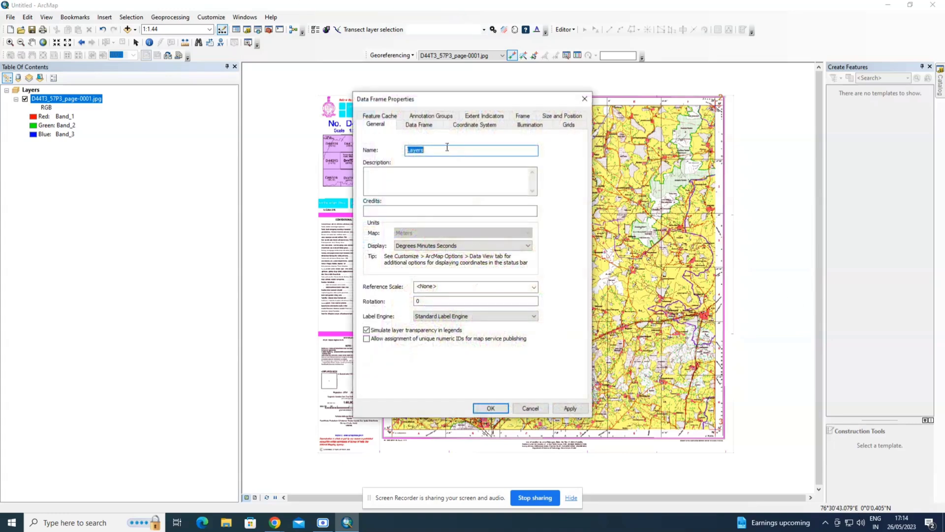
pyautogui.click(462, 245)
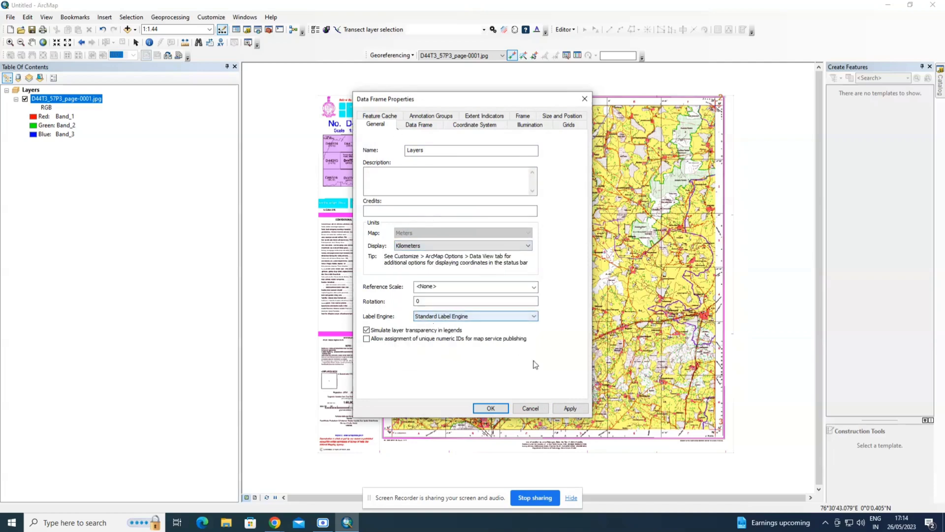
pyautogui.click(570, 408)
pyautogui.click(491, 408)
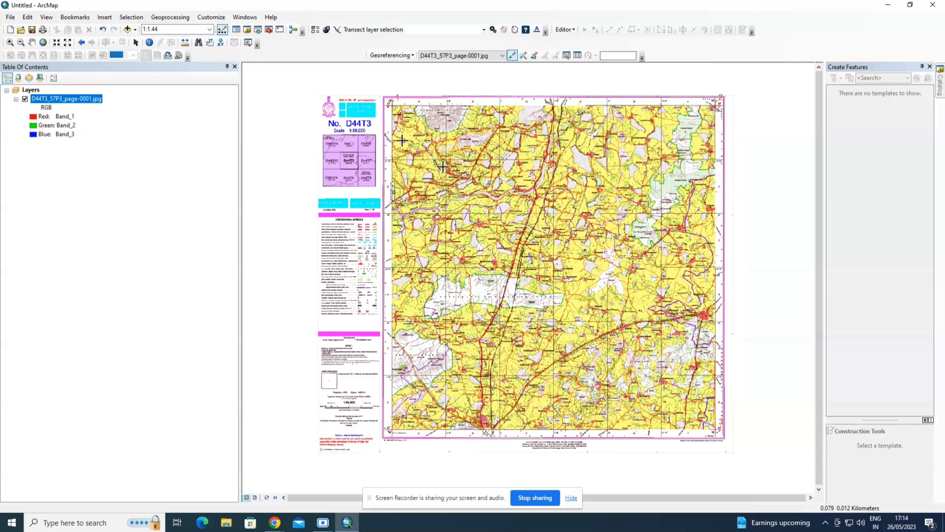
pyautogui.rightClick(753, 150)
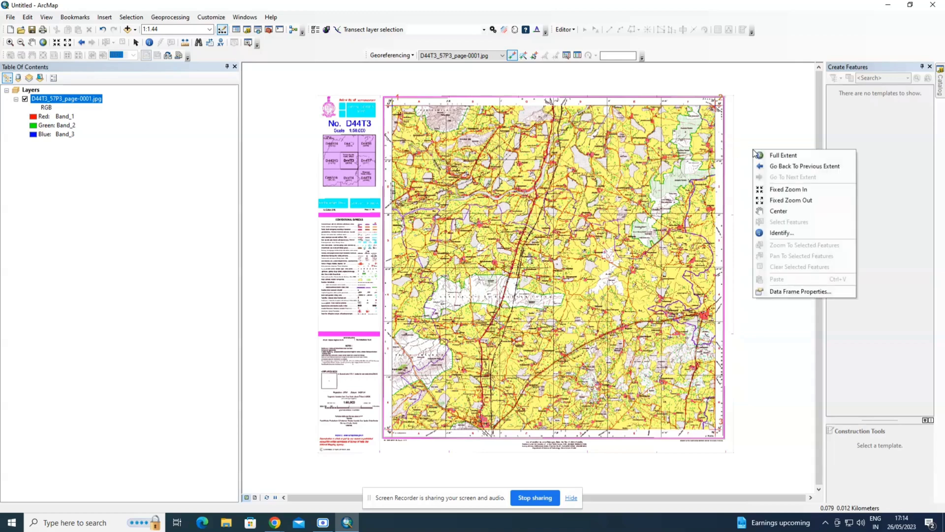
pyautogui.click(790, 290)
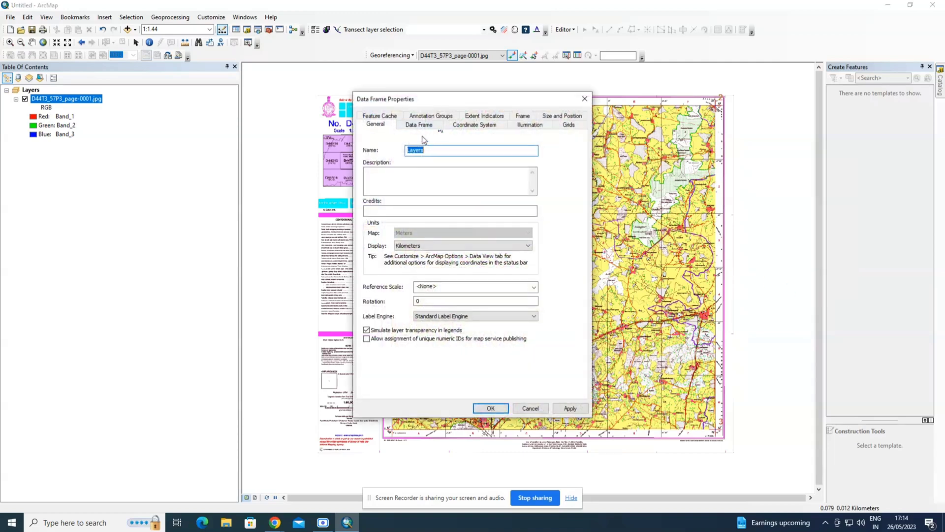
pyautogui.click(430, 246)
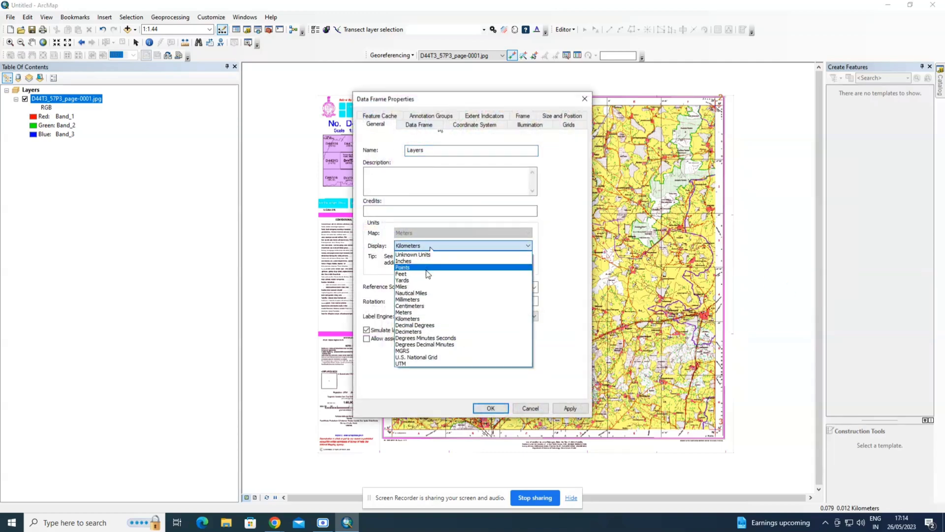
pyautogui.click(431, 339)
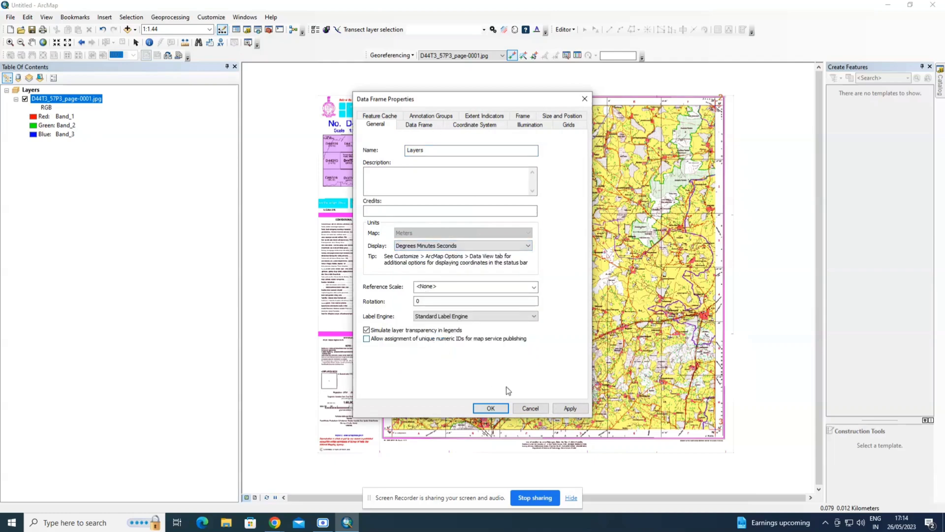
pyautogui.click(569, 408)
pyautogui.click(491, 408)
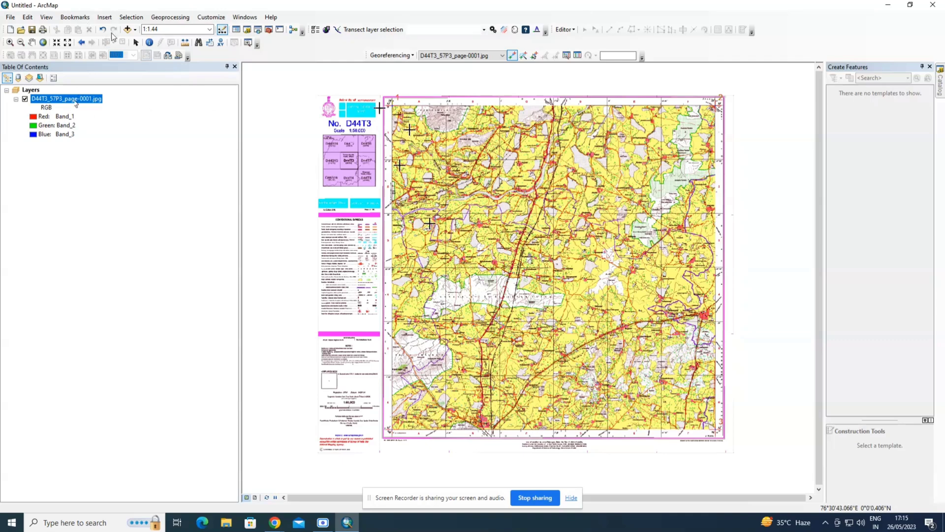
# - Load rectifiedtoposheet.tif from the geo referencing folder into the map as a new raster layer
pyautogui.click(127, 29)
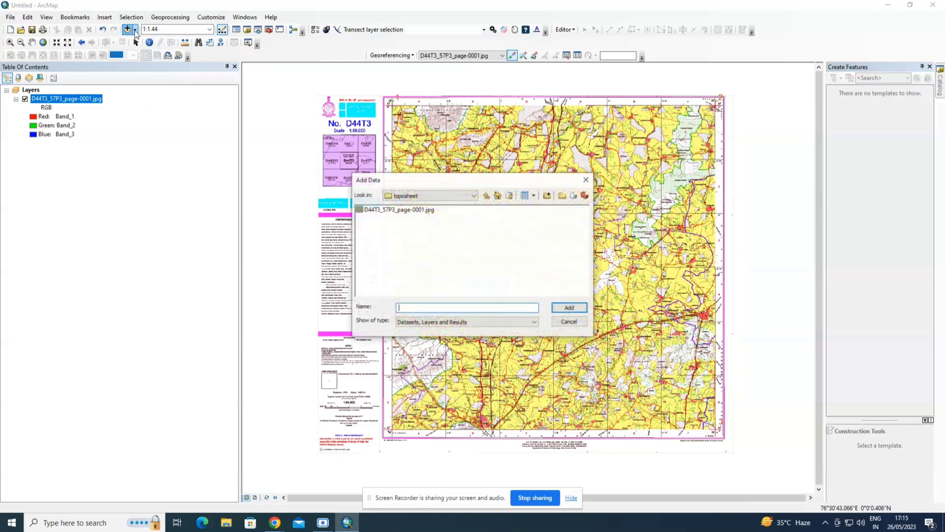
pyautogui.click(487, 196)
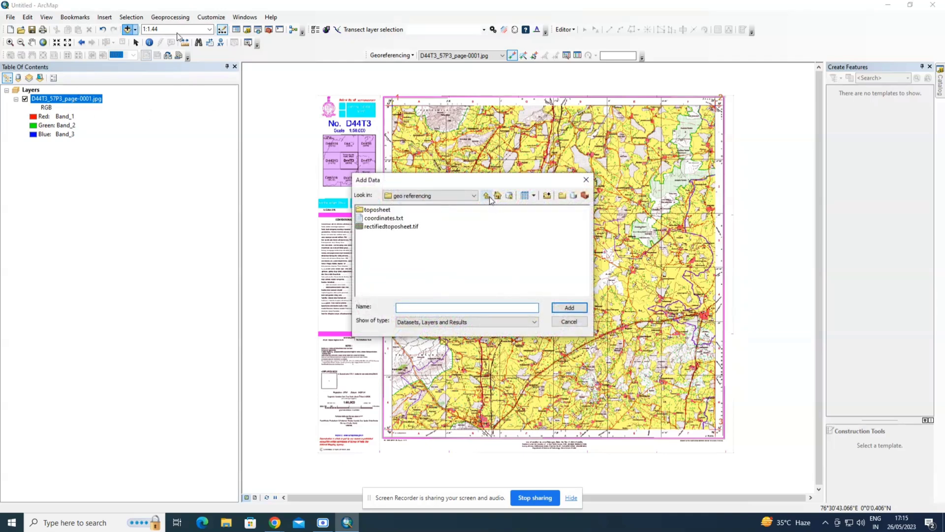
pyautogui.click(404, 228)
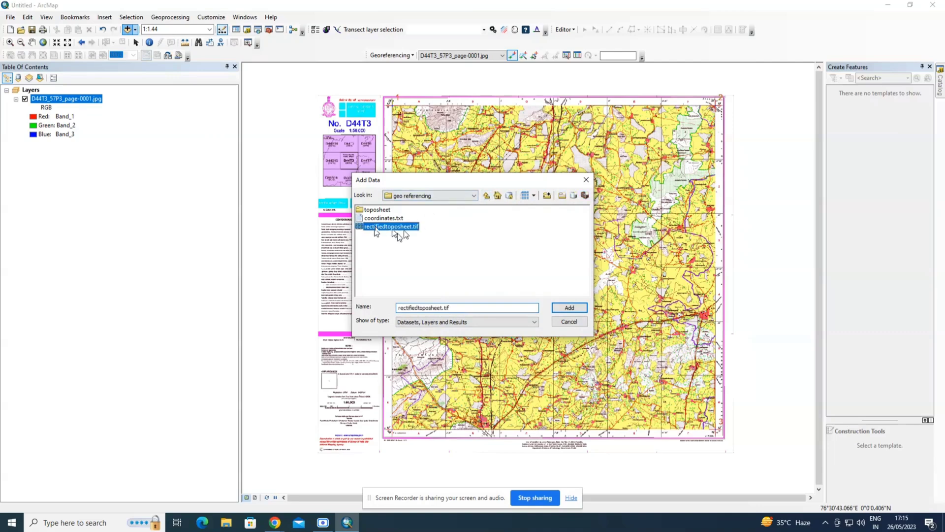
pyautogui.click(559, 306)
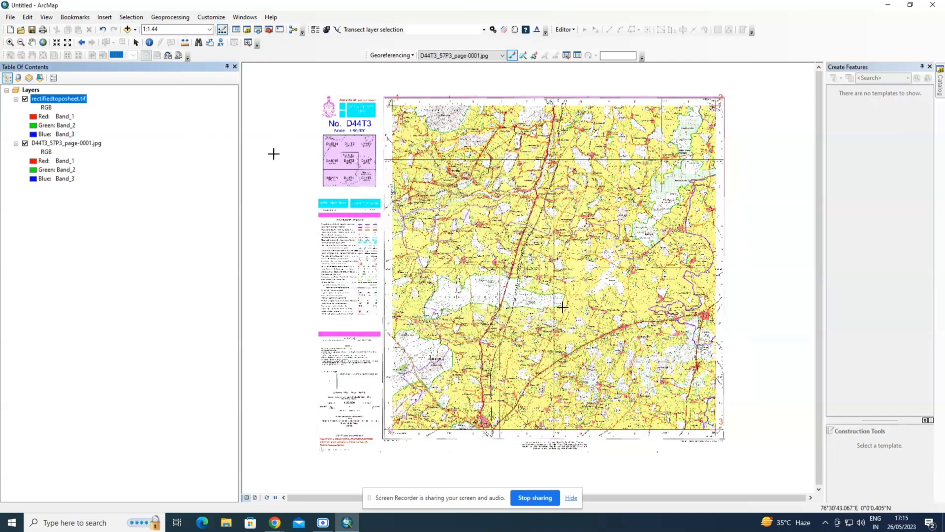
# - Verify rectifiedtoposheet.tif's source uses WGS_1984_UTM_Zone_44N, then hide the D44T3_57P3_page-0001.jpg layer
pyautogui.rightClick(52, 101)
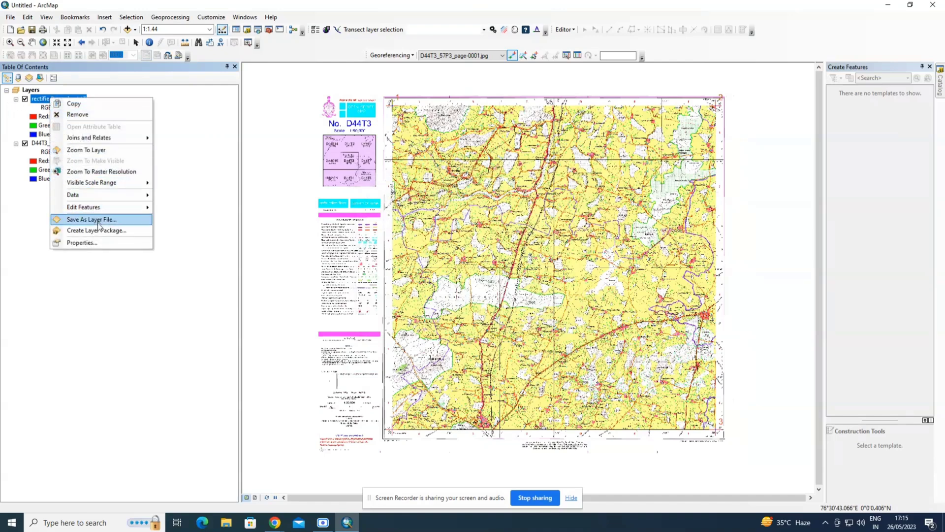
pyautogui.click(96, 243)
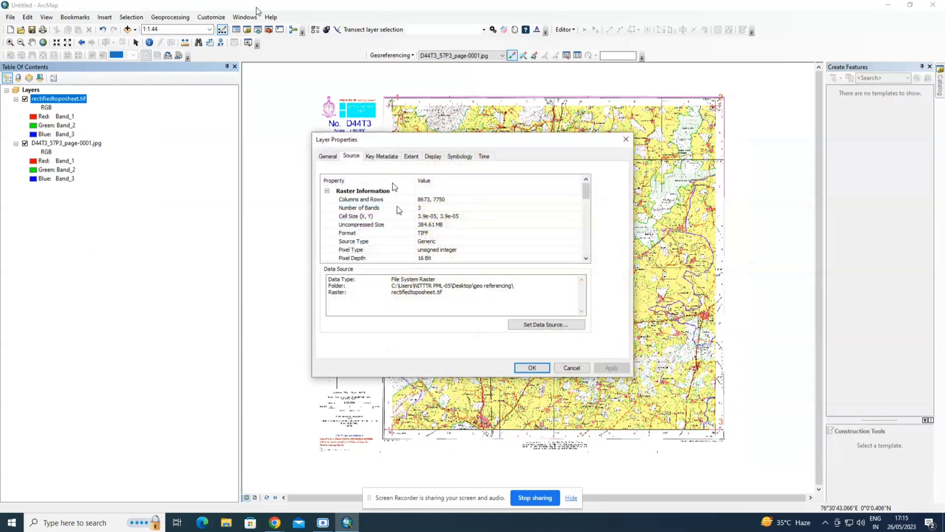
pyautogui.moveTo(586, 191); pyautogui.dragTo(593, 227)
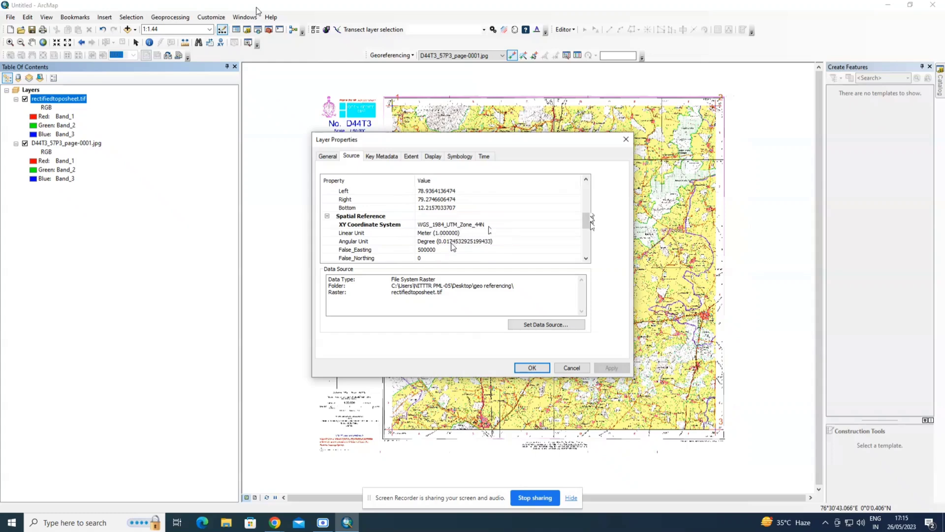
pyautogui.click(537, 367)
pyautogui.click(25, 143)
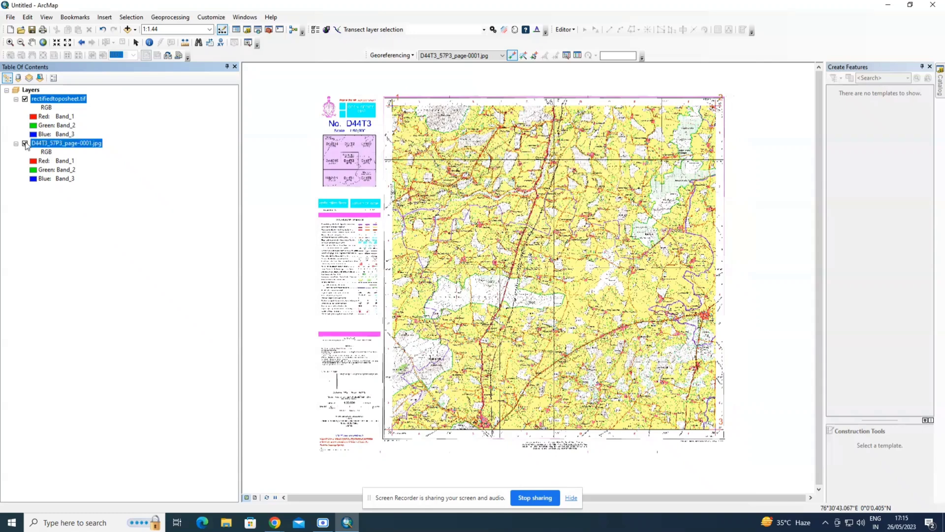